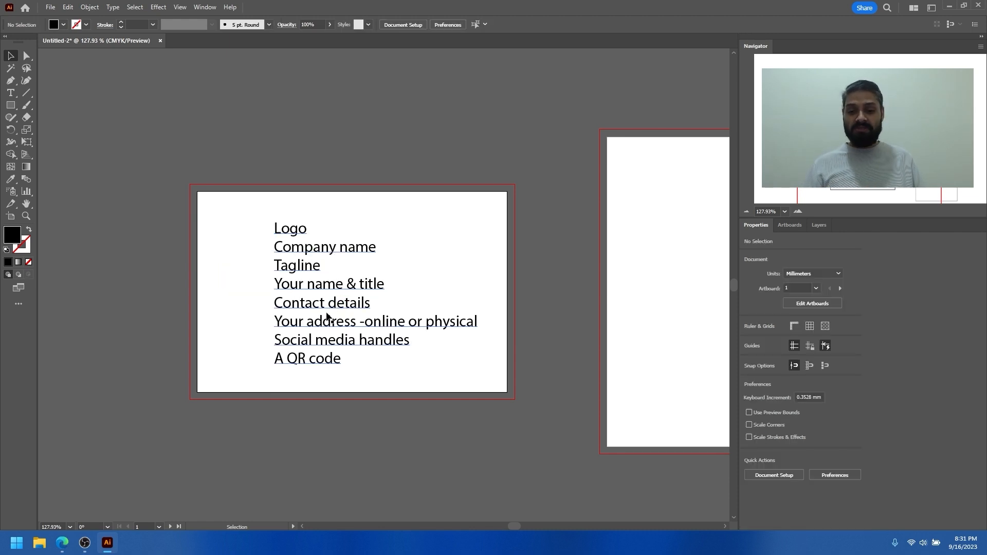
Move the text list of business card contents off the landscape artboard to its upper-left side
left_click_drag(325, 288, 285, 276)
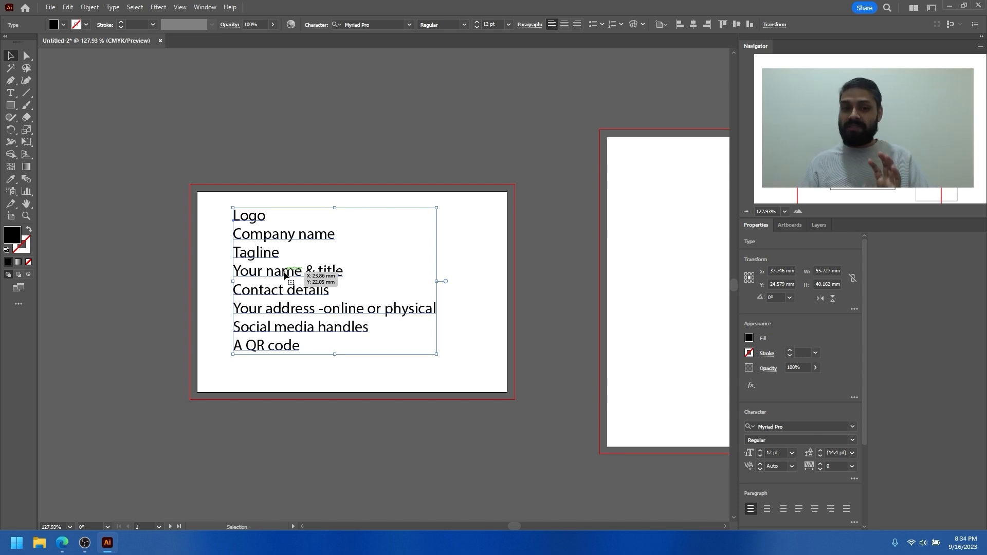
left_click_drag(343, 292, 164, 227)
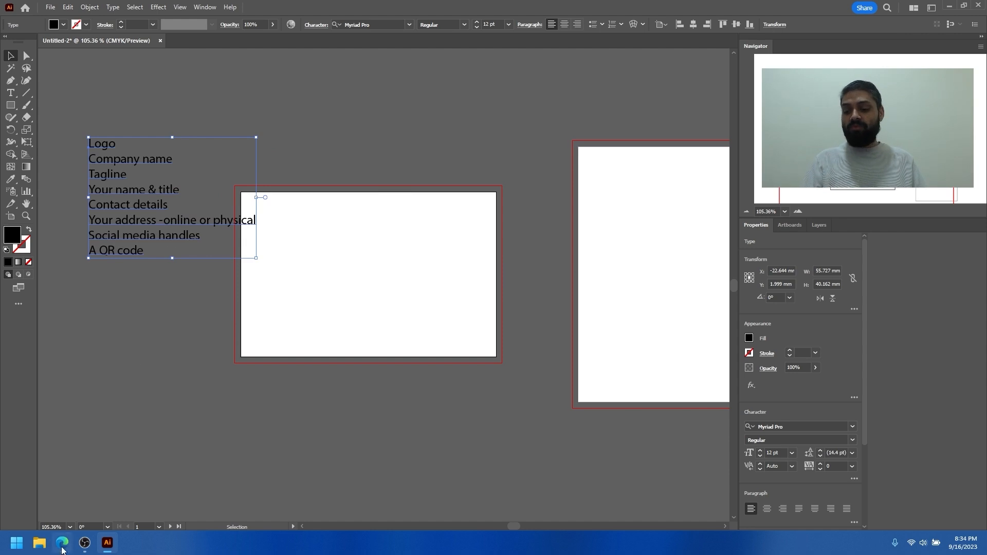
Switch to the Edge browser, search Google Images for "rule of thirds" and open the Videomaker photo of the man on the dock
left_click(62, 545)
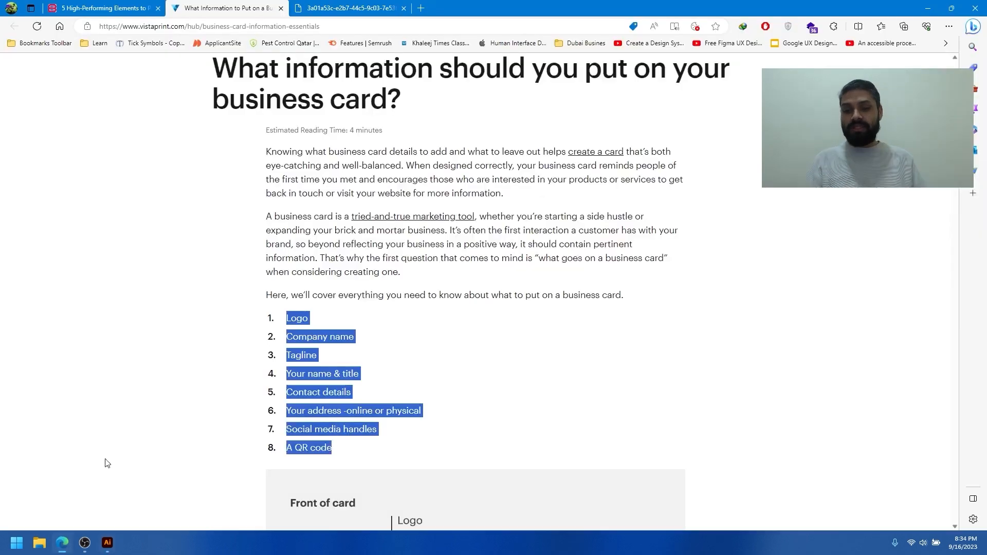
left_click(421, 8)
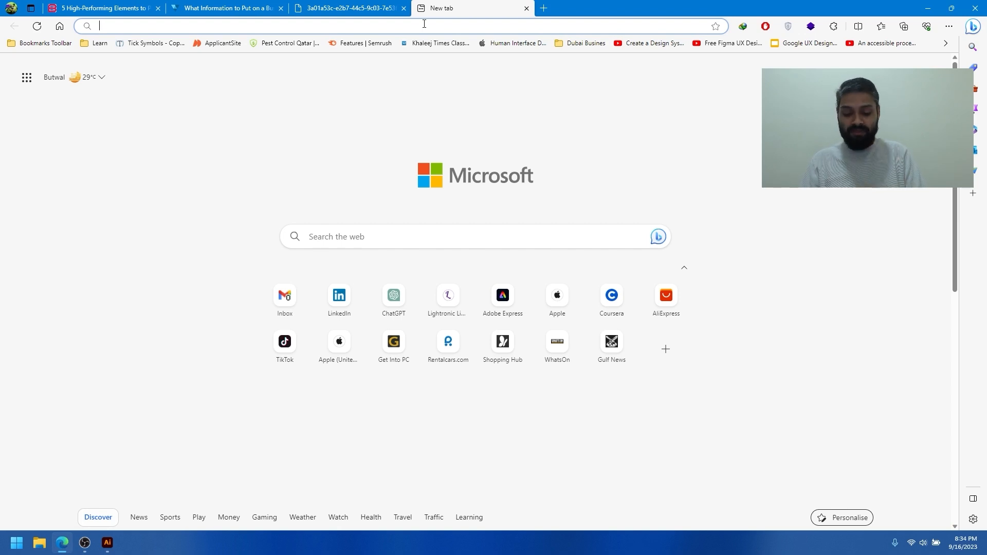
type("rule of th")
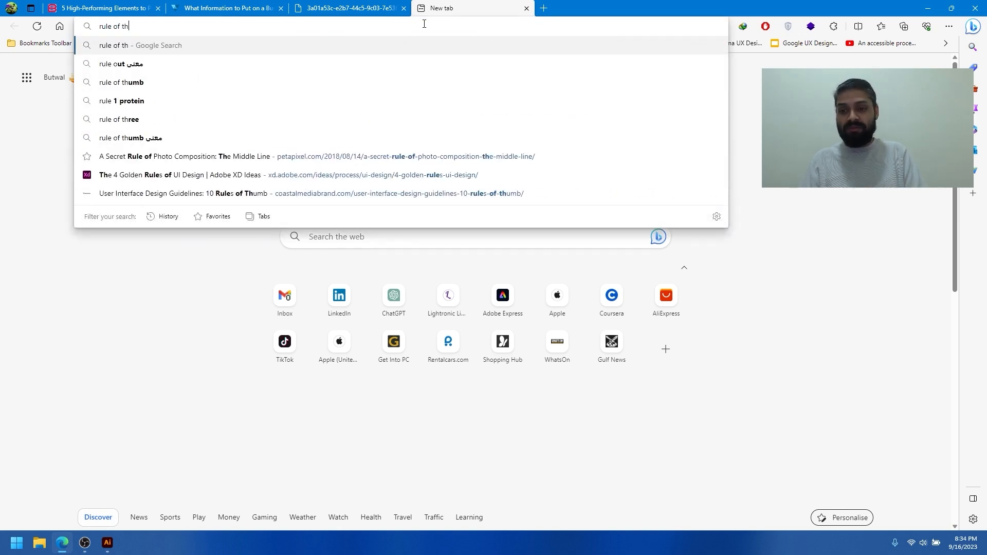
type("irds")
key("Return")
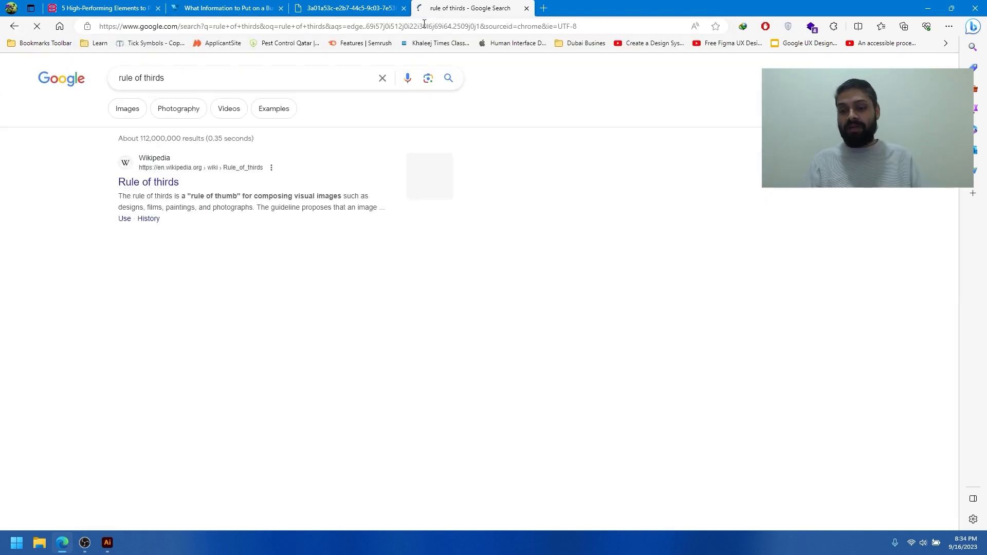
left_click(128, 110)
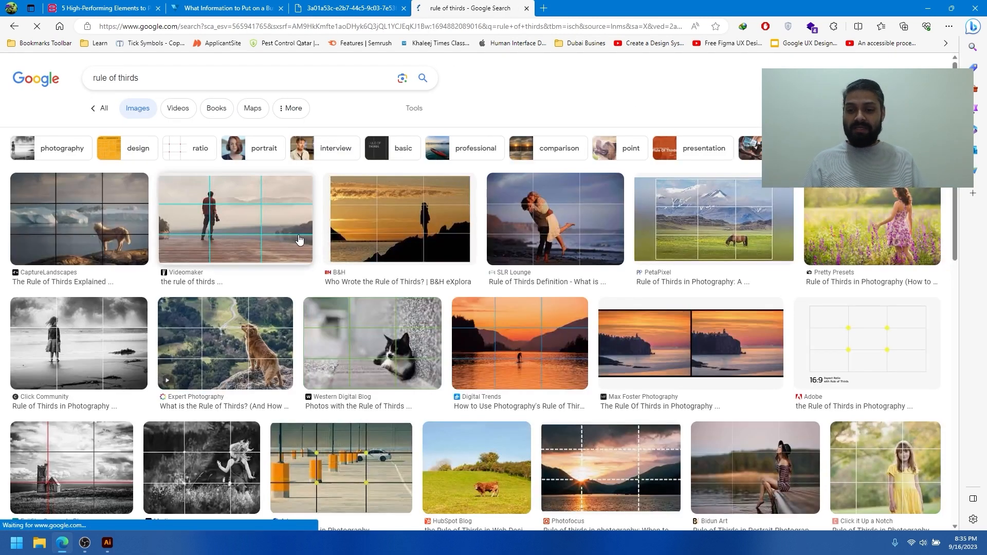
left_click(236, 222)
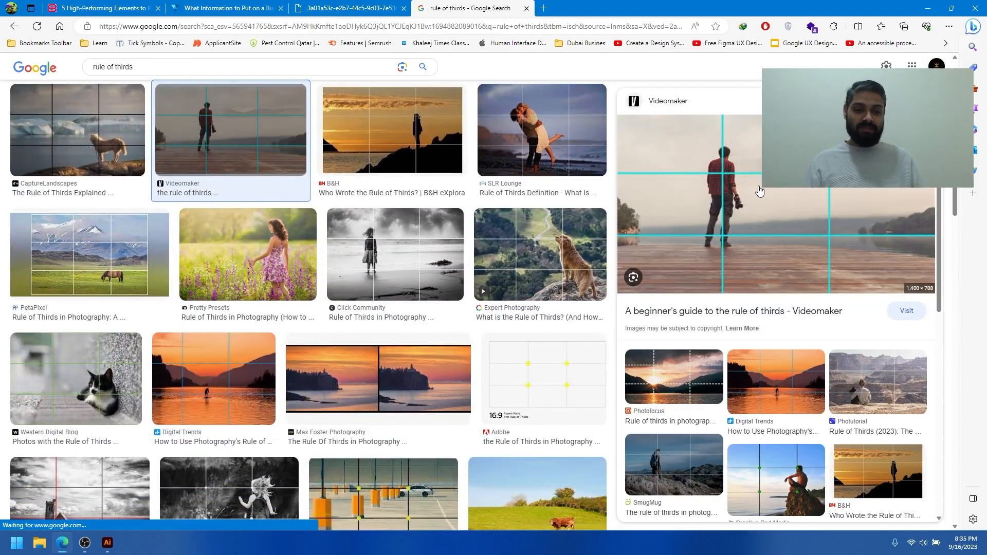
Copy the previewed rule-of-thirds photo and paste it into the business card document in Illustrator
right_click(769, 196)
left_click(802, 330)
left_click(109, 542)
left_click_drag(109, 228, 149, 151)
left_click(316, 297)
key("ctrl+v")
Scale the pasted photo to about 109 x 62 mm and centre it over the landscape artboard
scroll(399, 306, "down", 3)
scroll(452, 285, "down", 4)
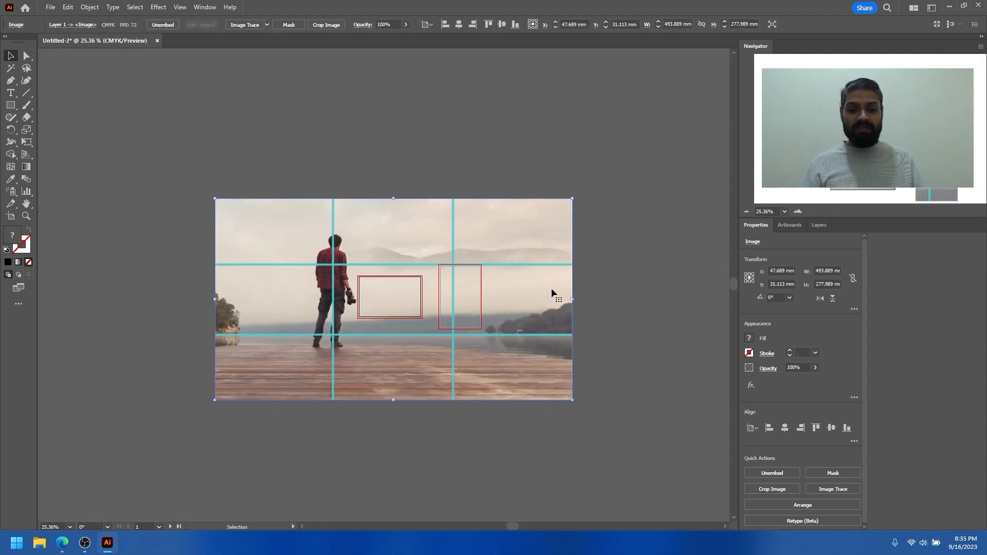
mouse_move(573, 299)
left_mouse_down("alt+shift")
mouse_move(427, 300)
mouse_move(574, 311)
left_mouse_up("alt+shift")
left_click_drag(445, 291, 430, 274)
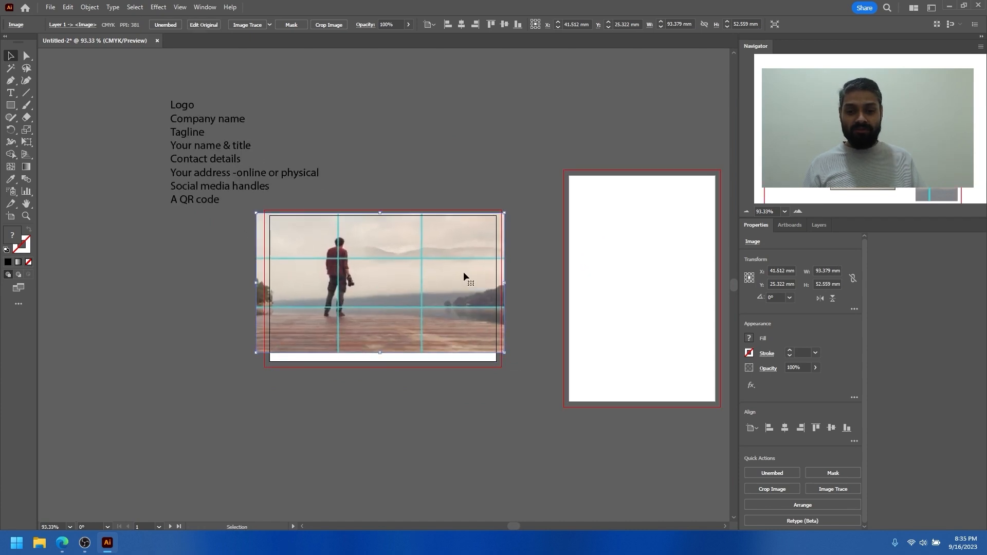
left_click_drag(507, 284, 526, 284, "alt+shift")
left_click_drag(418, 278, 418, 282)
scroll(388, 277, "up", 2)
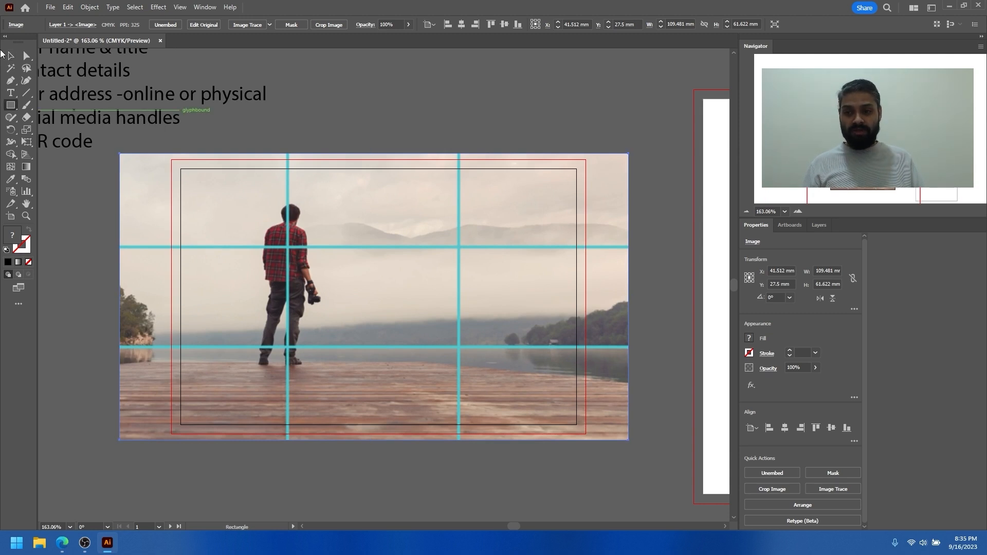
key("ctrl+shift+a")
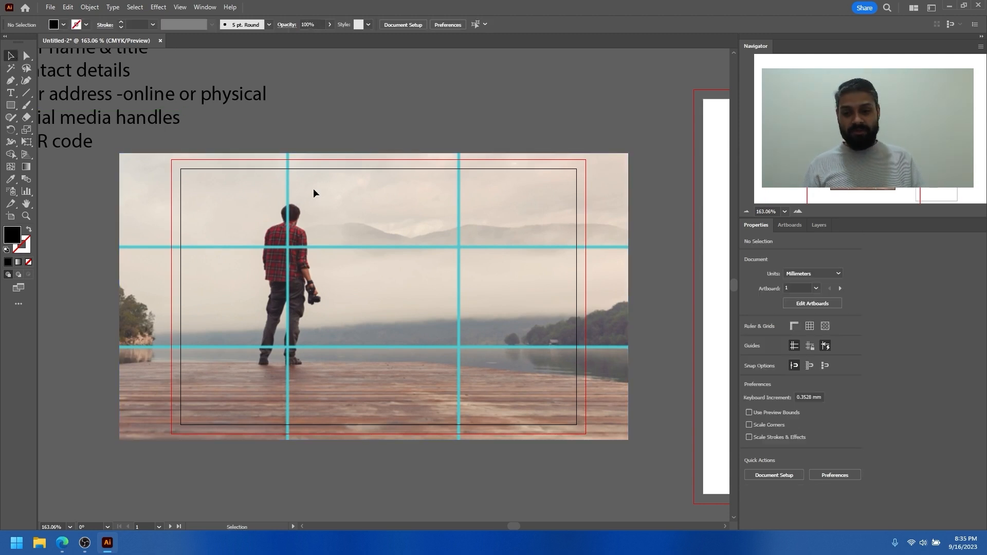
Draw a black square about 8 mm wide with corners rounded into a circle, and place copies on the photo's four grid intersections
left_click(10, 106)
left_click_drag(280, 240, 457, 247)
key("v")
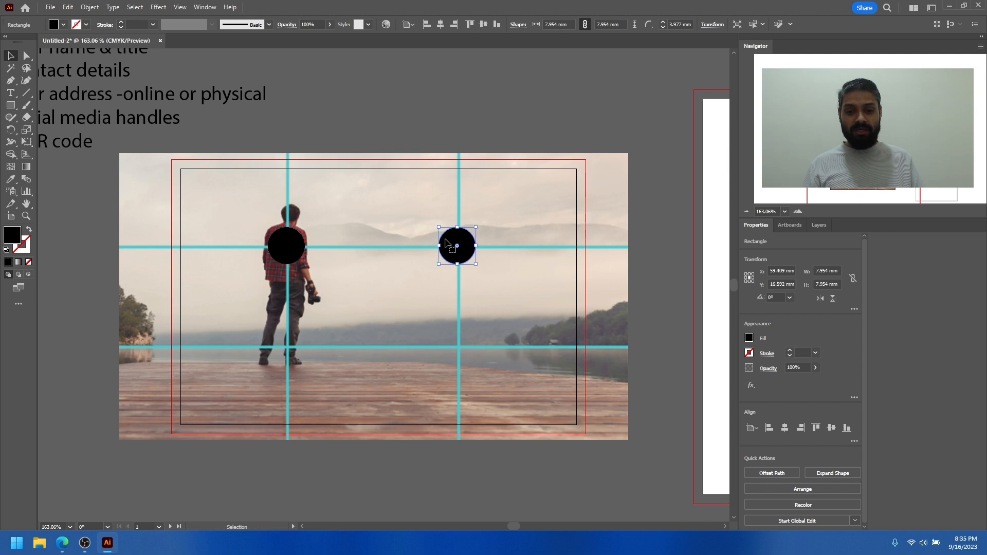
left_click_drag(456, 245, 295, 351)
scroll(362, 291, "down", 1)
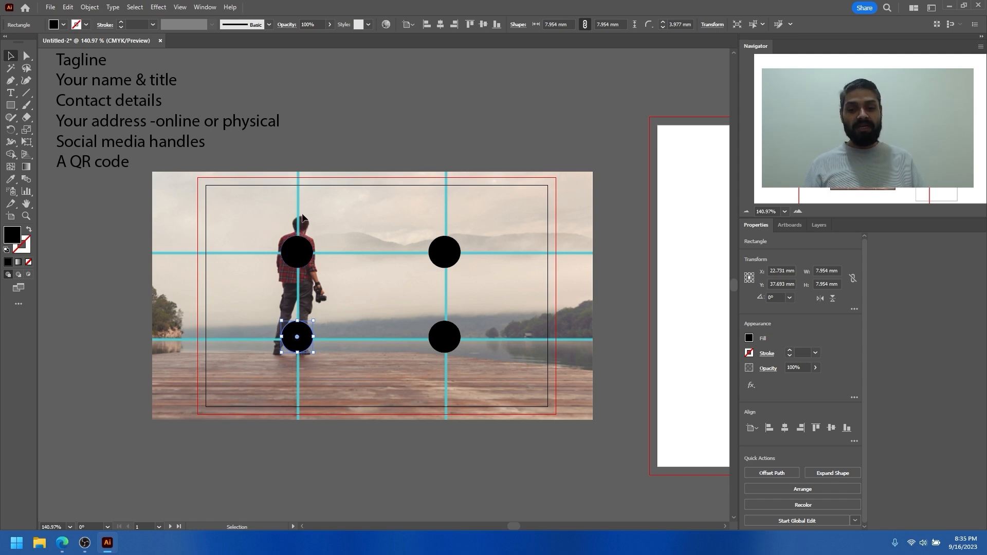
Nudge the upper-left circle down, and move all four circles off the photo and back onto its grid intersections
mouse_move(298, 247)
left_mouse_down()
mouse_move(297, 259)
mouse_move(297, 252)
left_mouse_up()
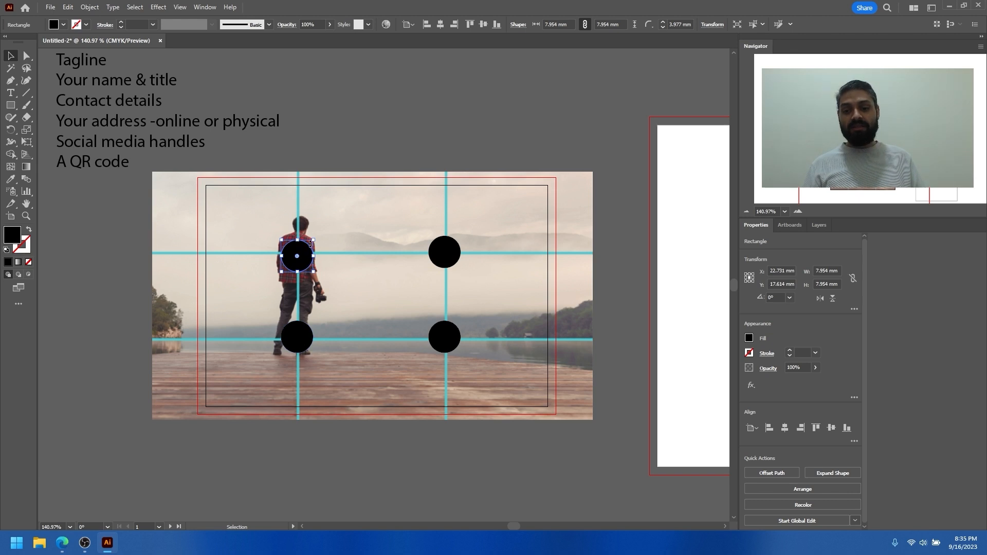
left_click_drag(280, 234, 651, 138)
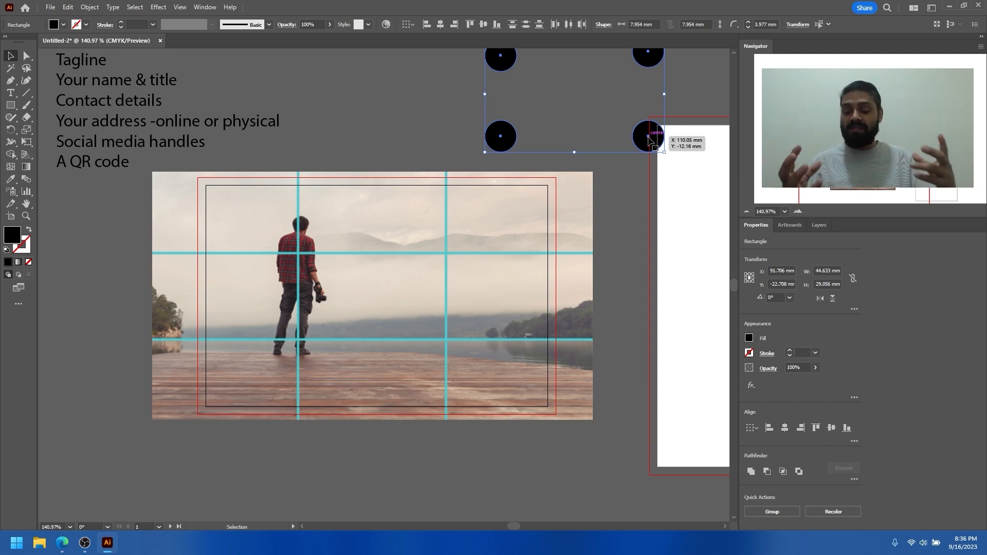
left_click_drag(493, 141, 302, 330)
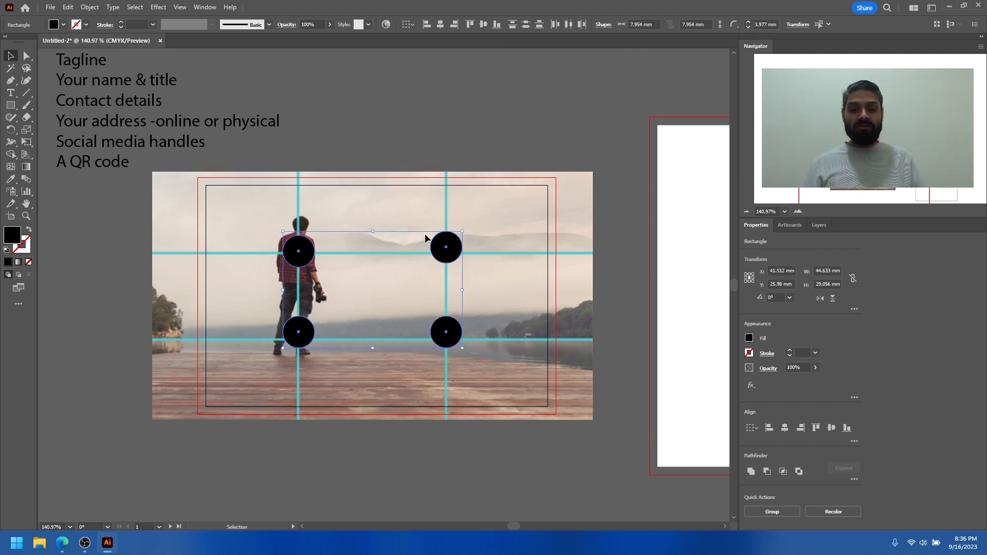
left_click(409, 205)
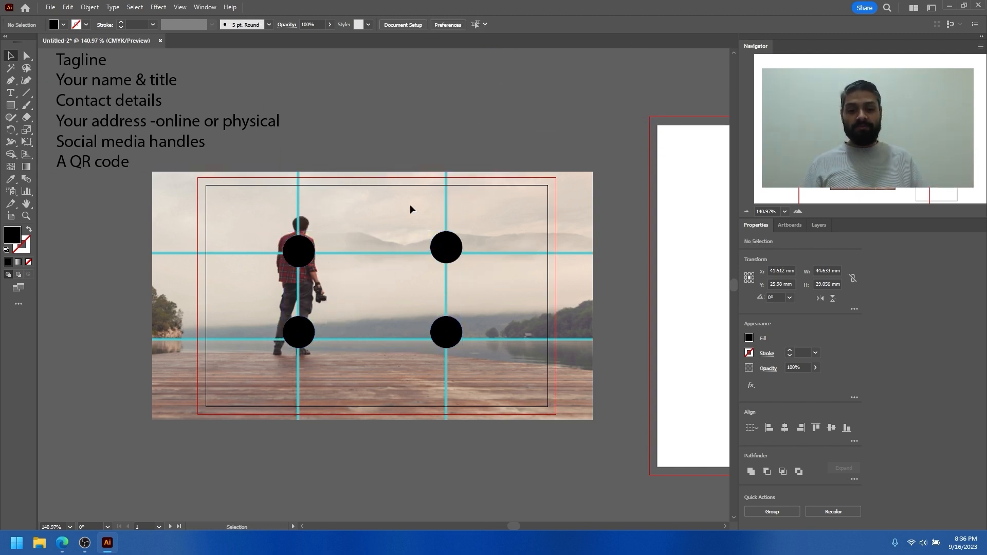
Draw a vertical line about 75 mm tall down the middle of the photo
left_click(12, 106)
left_click(26, 93)
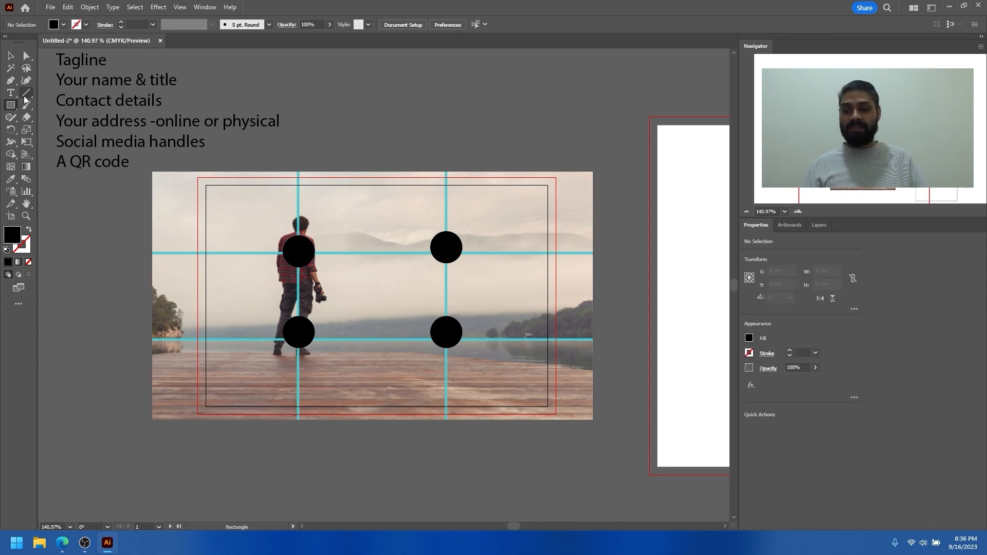
left_click_drag(370, 154, 356, 452)
key("v")
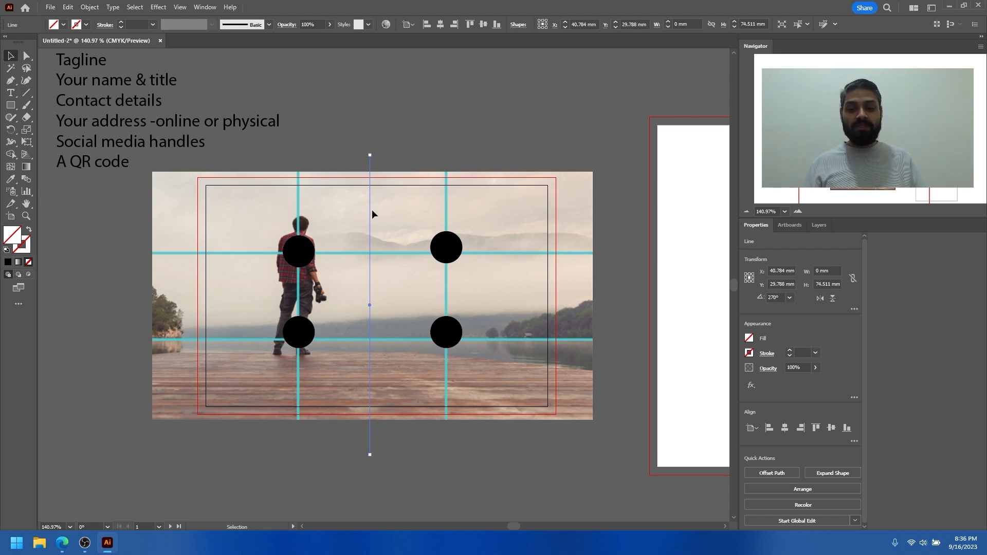
Draw a rectangle about 41 x 53 mm over the card's right half and fill it with red A04848
left_click(10, 105)
left_click_drag(377, 186, 543, 399)
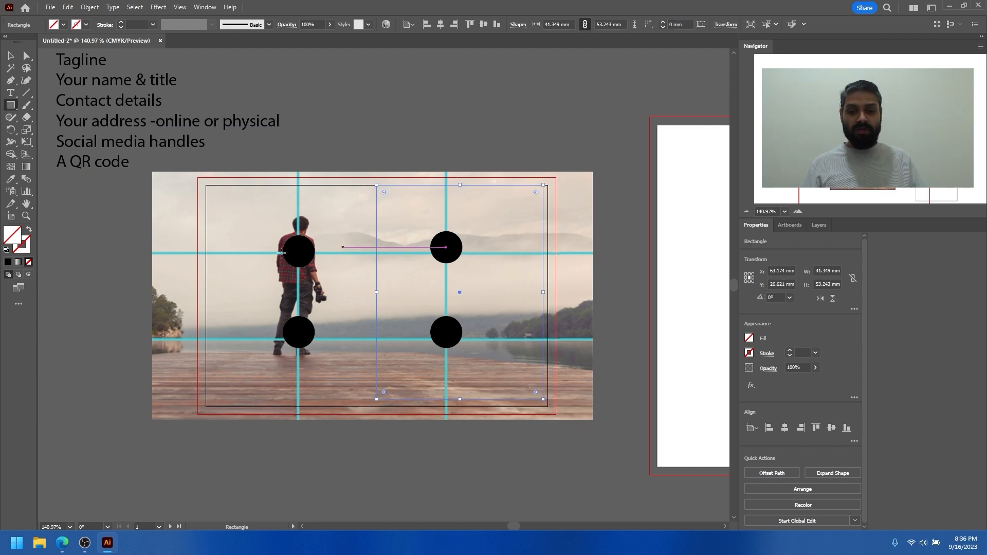
double_click(18, 232)
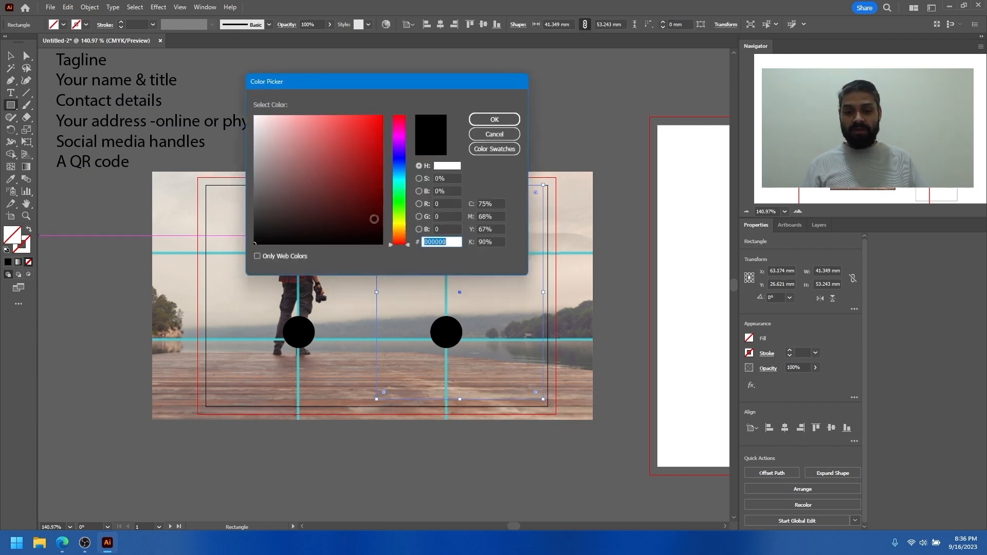
mouse_move(361, 159)
left_mouse_down()
mouse_move(275, 164)
mouse_move(377, 155)
left_mouse_up()
left_click(496, 118)
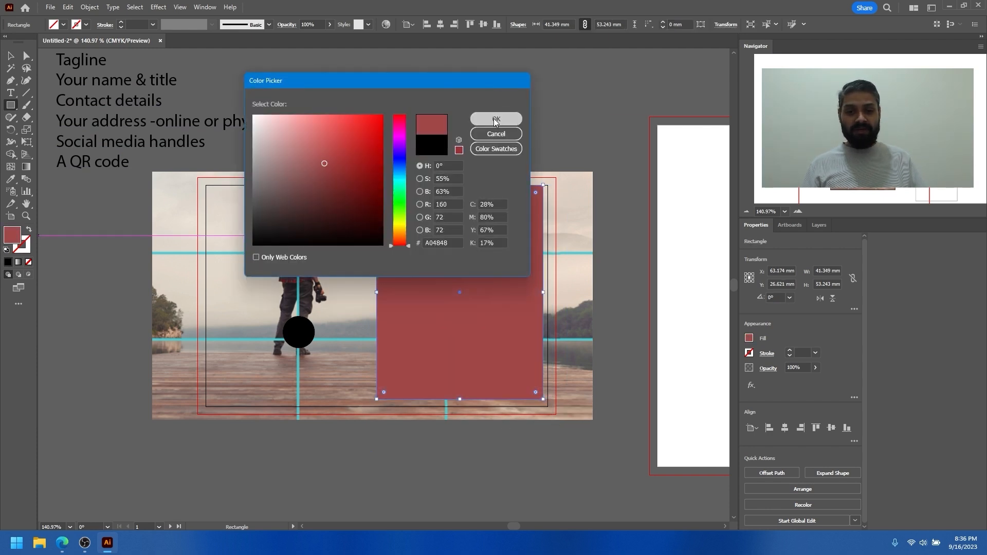
Give the vertical centre line a yellow stroke
key("v")
left_click(369, 442)
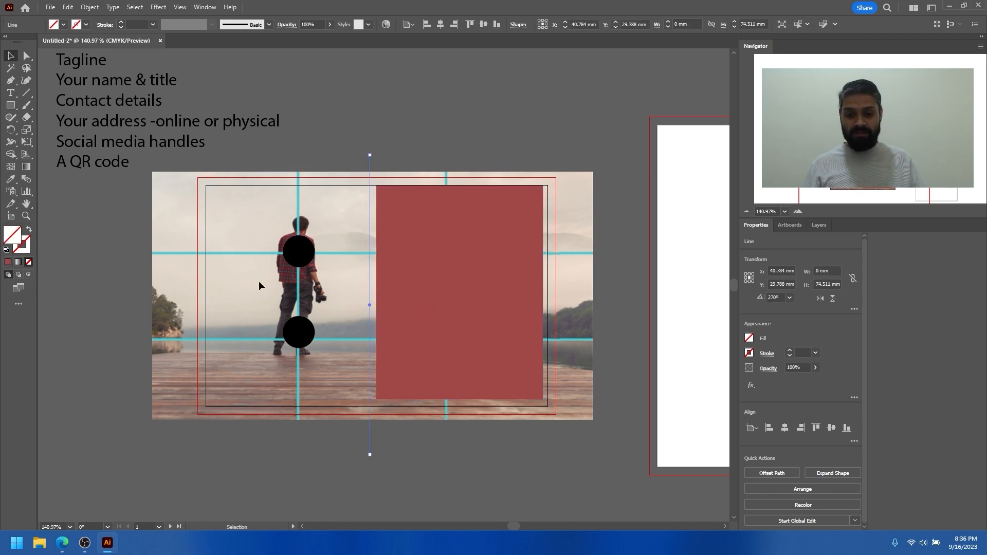
left_click(86, 24)
left_click(42, 43)
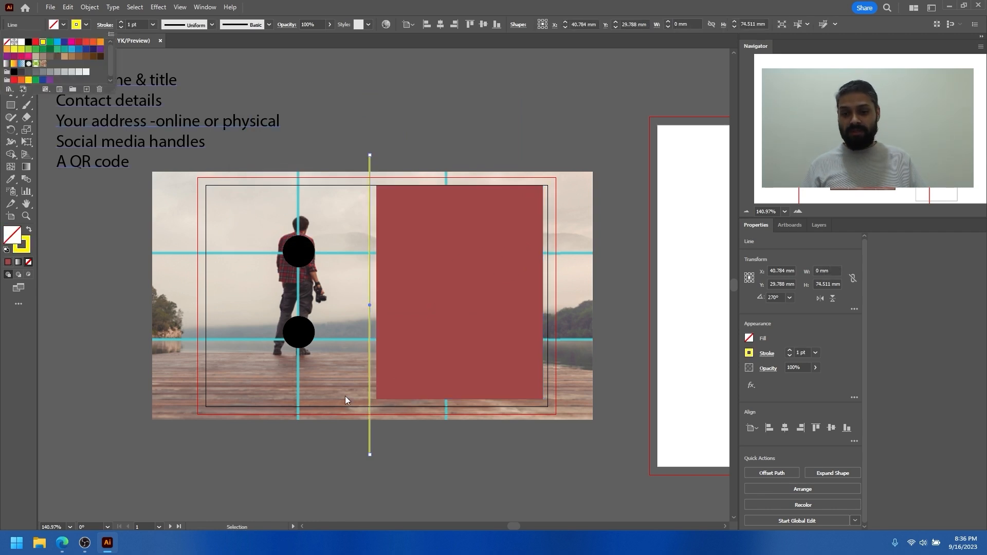
left_click(467, 467)
Duplicate the red rectangle onto the card's left half, on the other side of the yellow line
left_click(471, 244)
left_click_drag(470, 244, 305, 250)
left_click(473, 251, "shift")
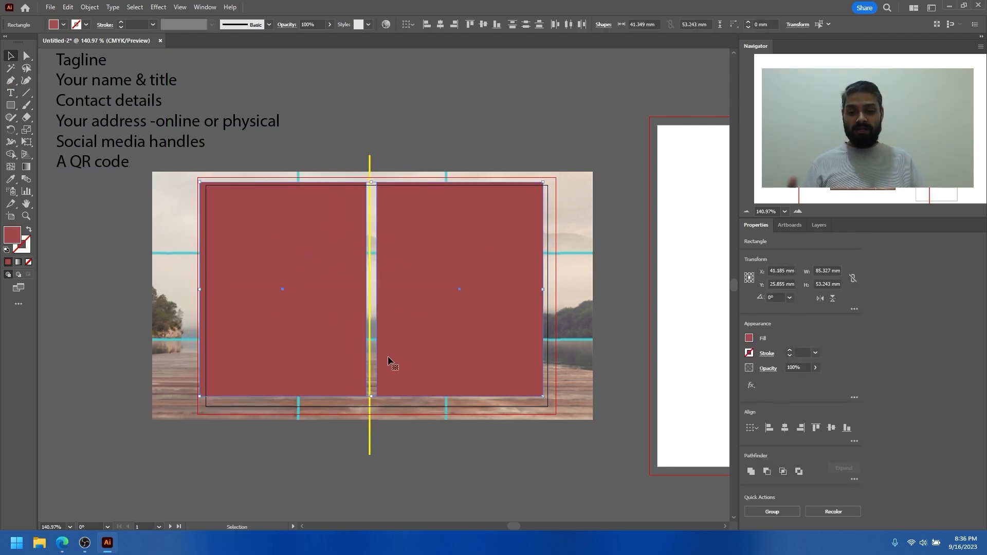
left_click(370, 439)
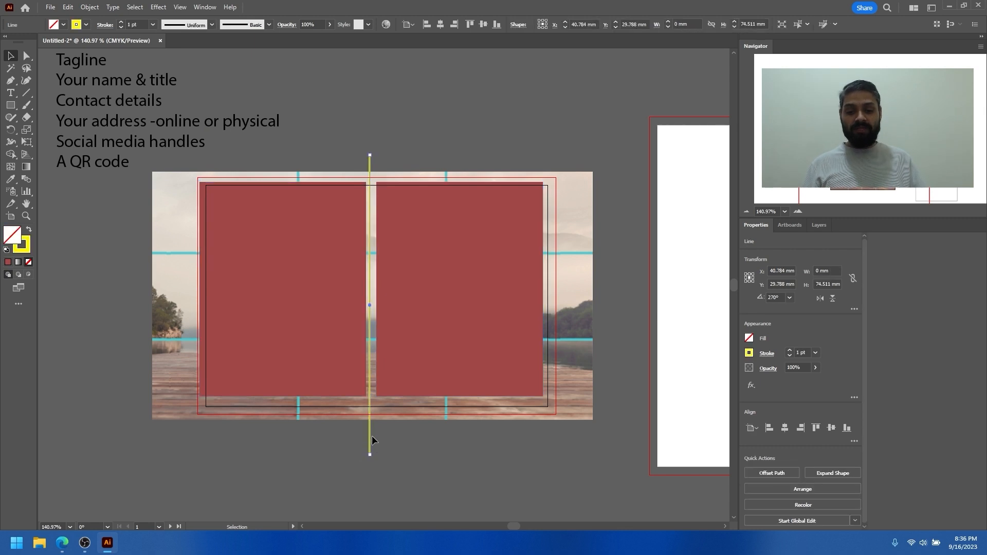
left_click(439, 446)
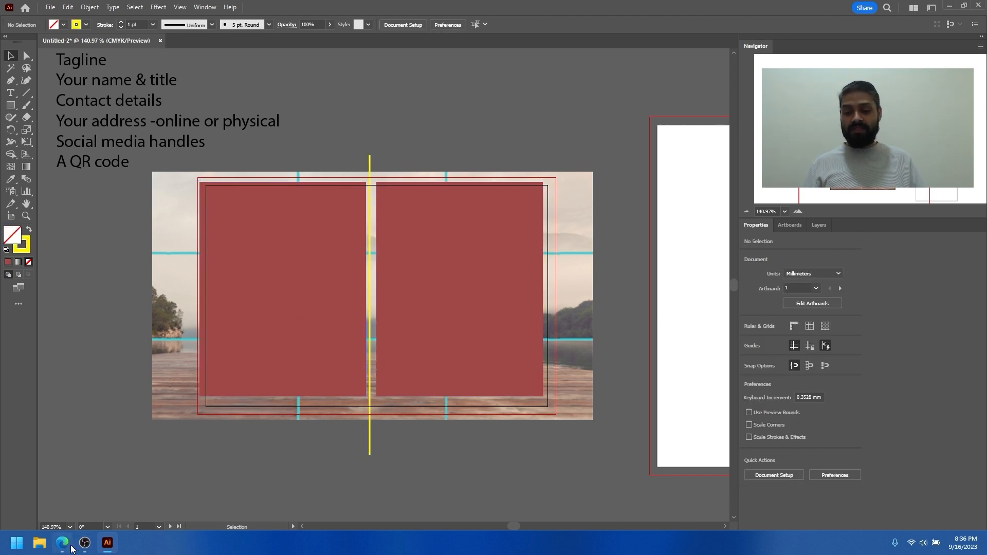
Move both red rectangles off the card's halves and select the circles and centre line underneath
left_click_drag(311, 286, 109, 363)
left_click_drag(516, 318, 687, 399)
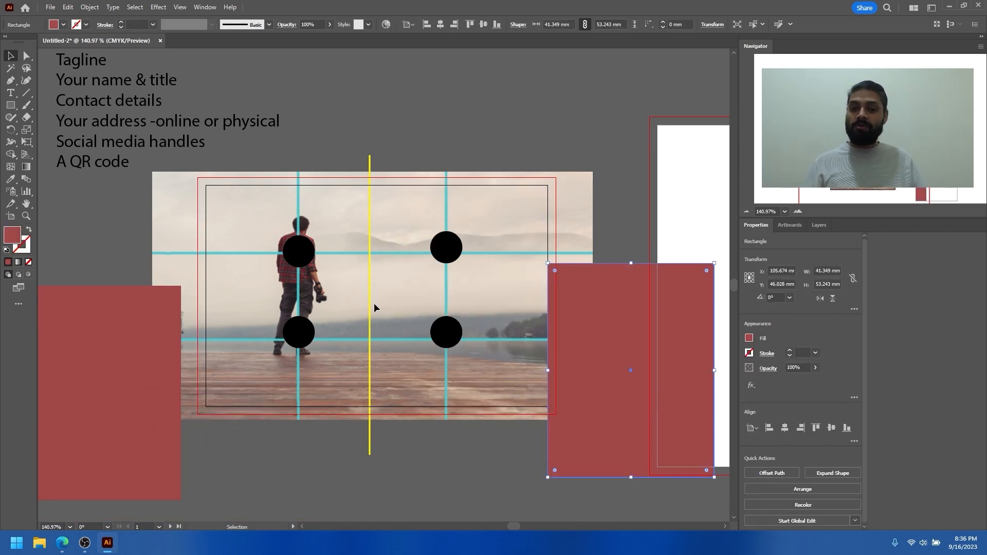
left_click(302, 252)
left_click(434, 337)
left_click(300, 337)
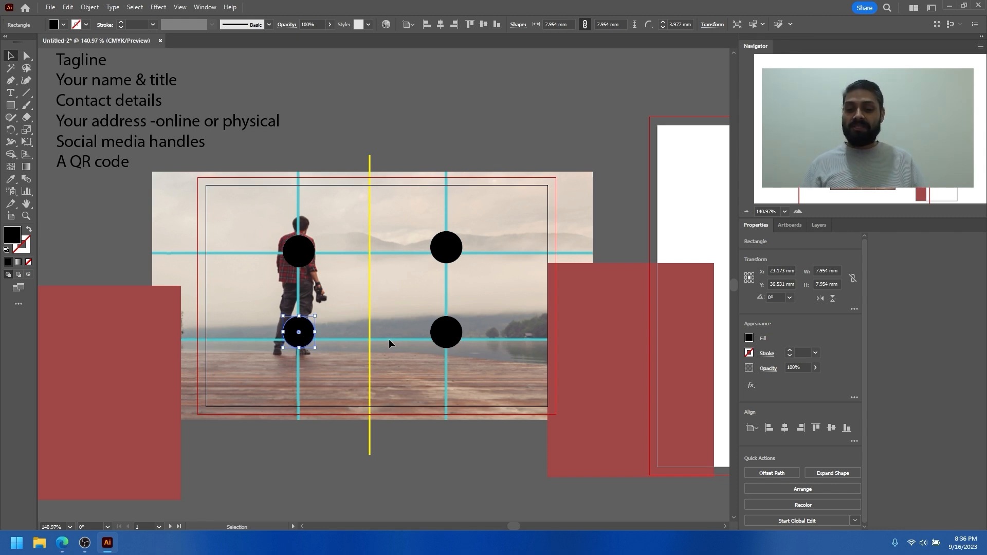
key("ctrl+a")
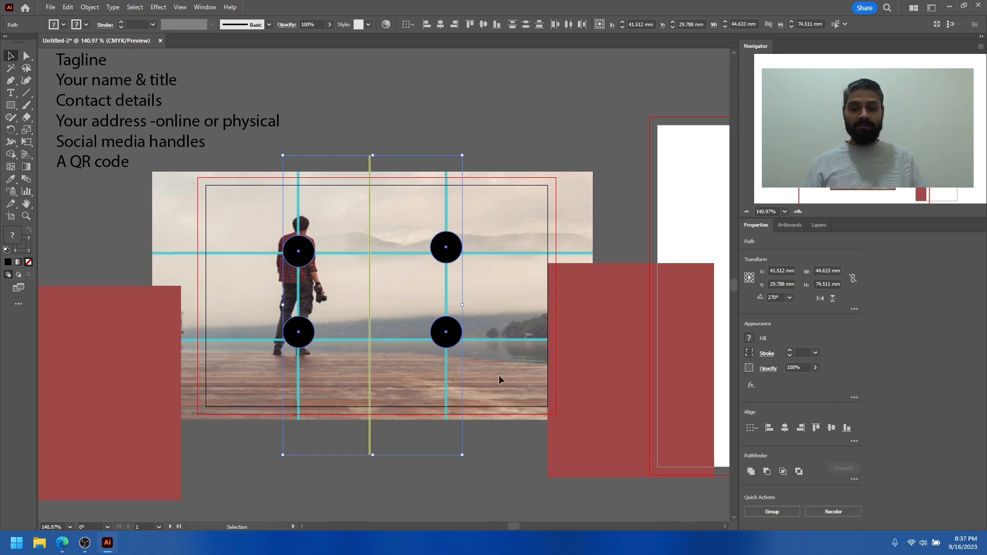
Move both red rectangles back over the card's halves and out to the sides again
left_click(498, 374)
left_click_drag(551, 351, 430, 295)
left_click_drag(140, 366, 325, 265)
left_click_drag(448, 251, 560, 361)
left_click_drag(258, 266, 67, 394)
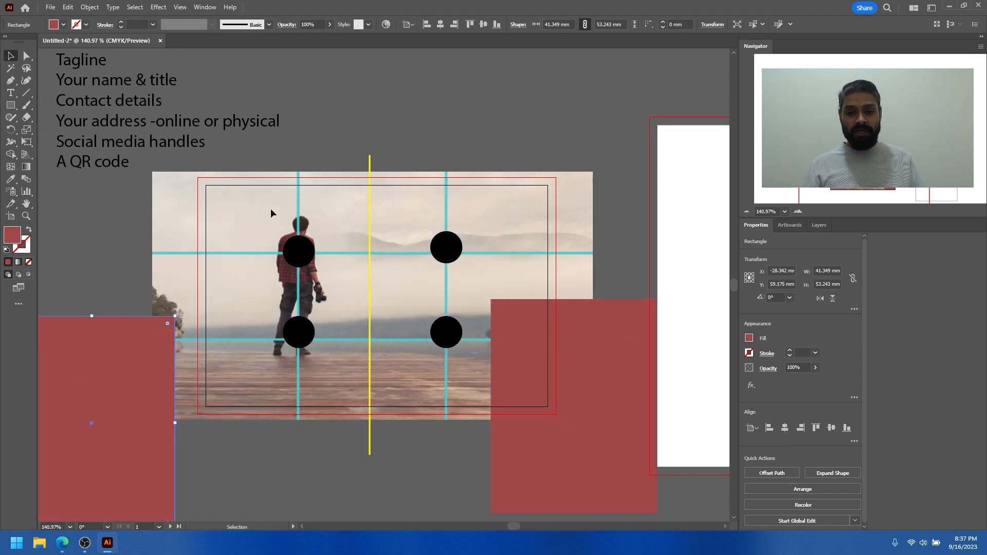
Place the two red rectangles over the card's left and right halves, one on each side of the yellow line
left_click_drag(337, 376, 309, 268)
left_click_drag(265, 218, 332, 271)
left_click_drag(288, 246, 291, 249)
left_click_drag(532, 343, 437, 272)
left_click_drag(172, 357, 346, 240)
Reposition the text list of card contents at the photo's upper-left corner, slightly further left and lower
key("space")
left_click_drag(205, 183, 266, 254)
left_click_drag(168, 150, 143, 184)
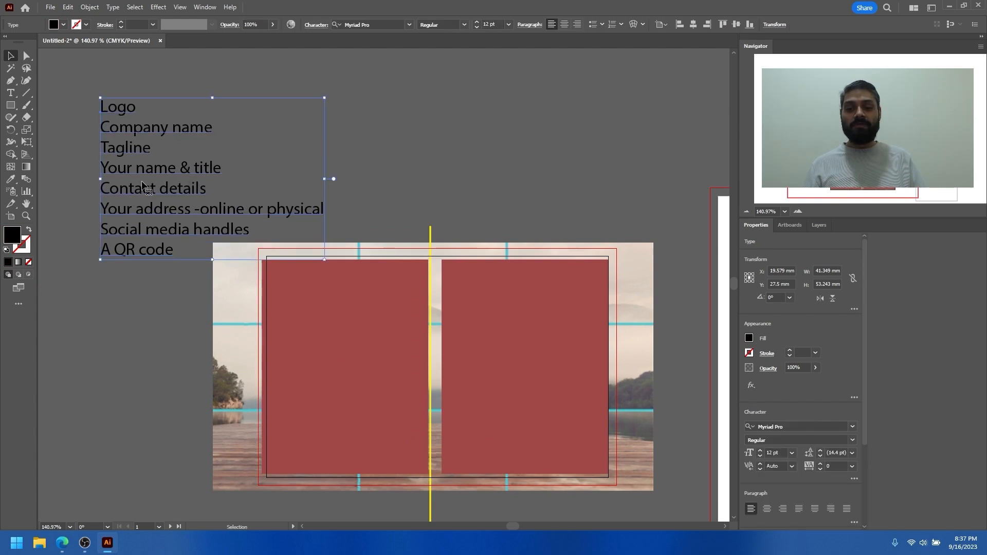
left_click(75, 96)
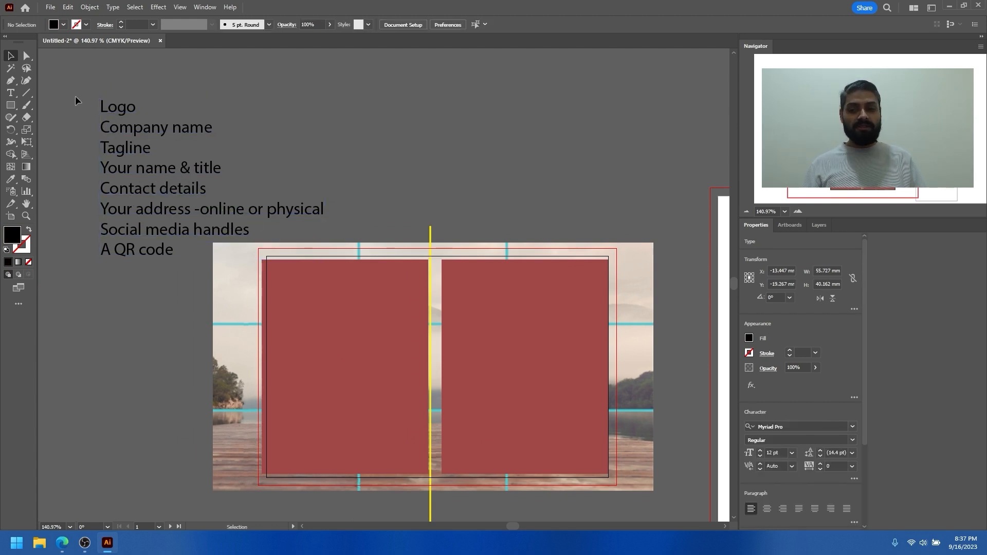
left_click(121, 115)
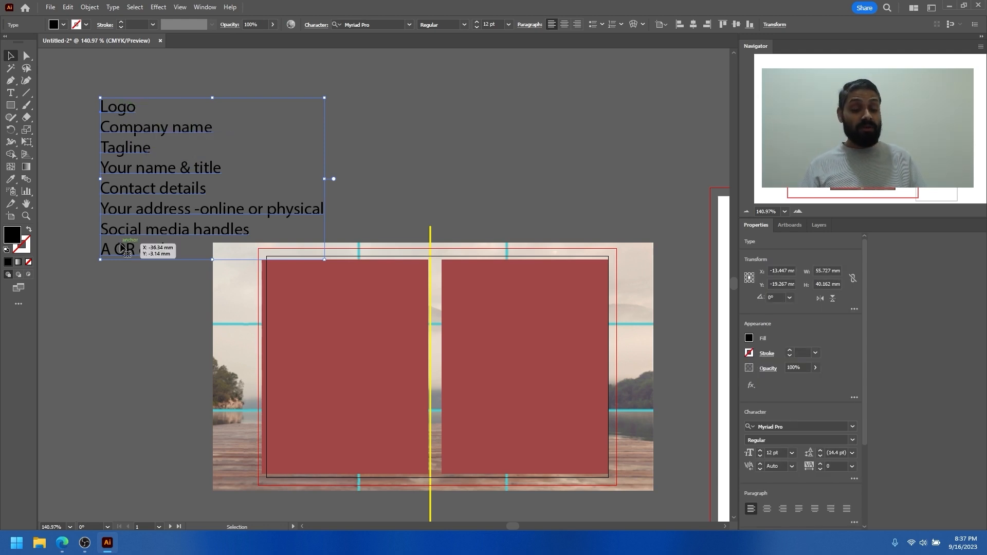
left_click(134, 298)
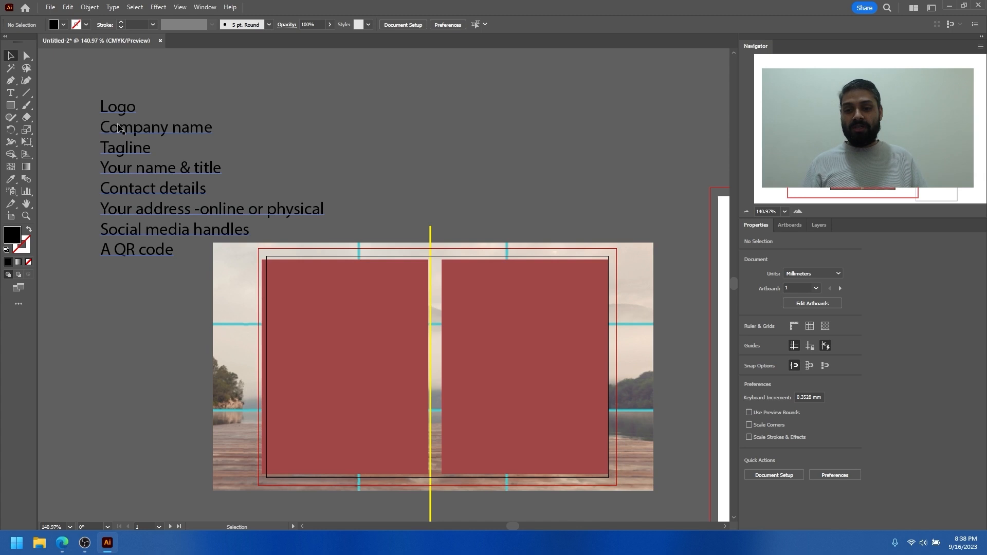
Cut the lines from "Your name & title" through "Social media handles" out of the card contents list, leaving no blank line
key("t")
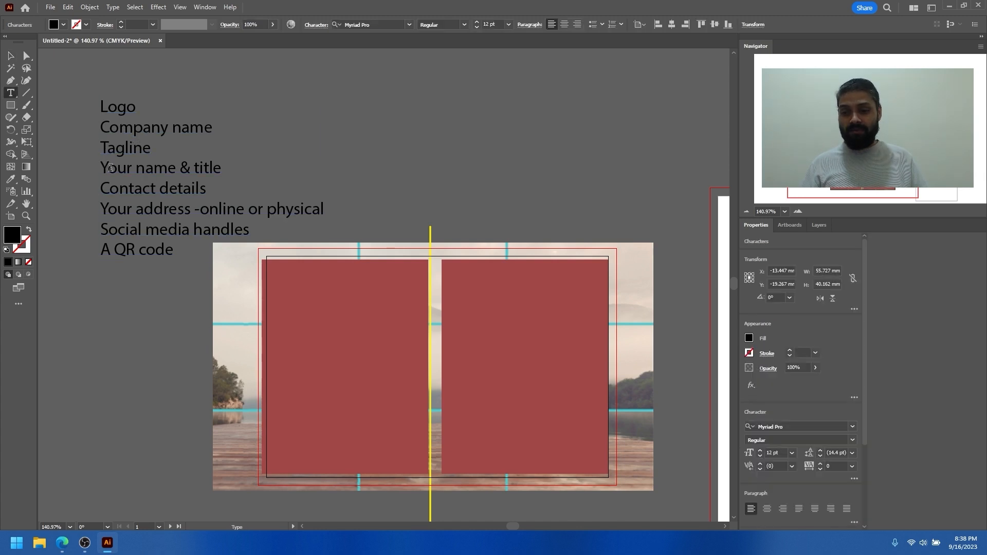
left_click_drag(110, 167, 268, 233)
key("ctrl+c")
key("BackSpace")
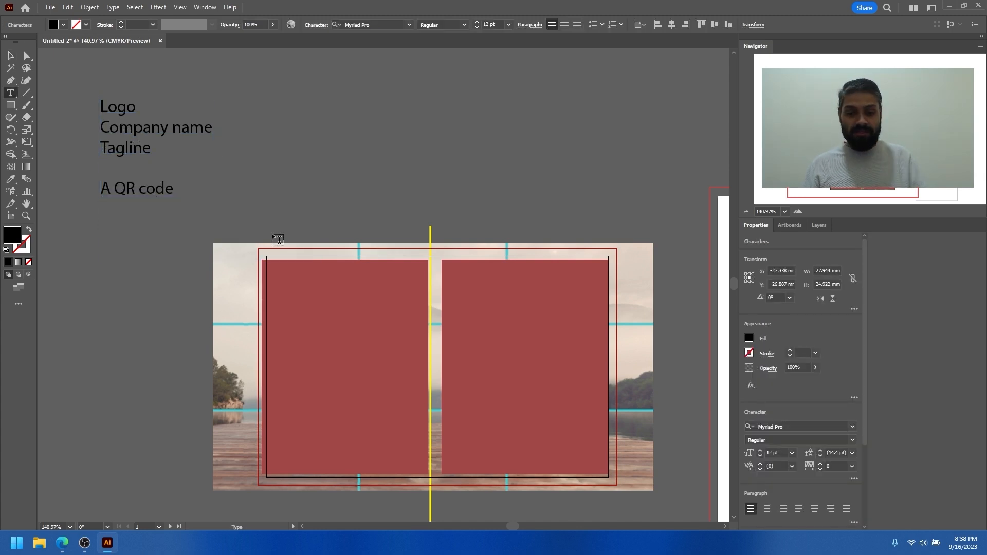
key("BackSpace")
key("Escape")
Duplicate the shortened list beside itself and replace the copy's text with the four cut lines about name, contact, address and social media
left_click_drag(119, 146, 305, 124)
double_click(306, 126)
key("ctrl+a")
key("ctrl+v")
left_click(355, 119)
key("Escape")
left_click_drag(285, 123, 306, 124)
Arrange the two text blocks side by side above the photo with their first lines level
left_click_drag(163, 135, 161, 135)
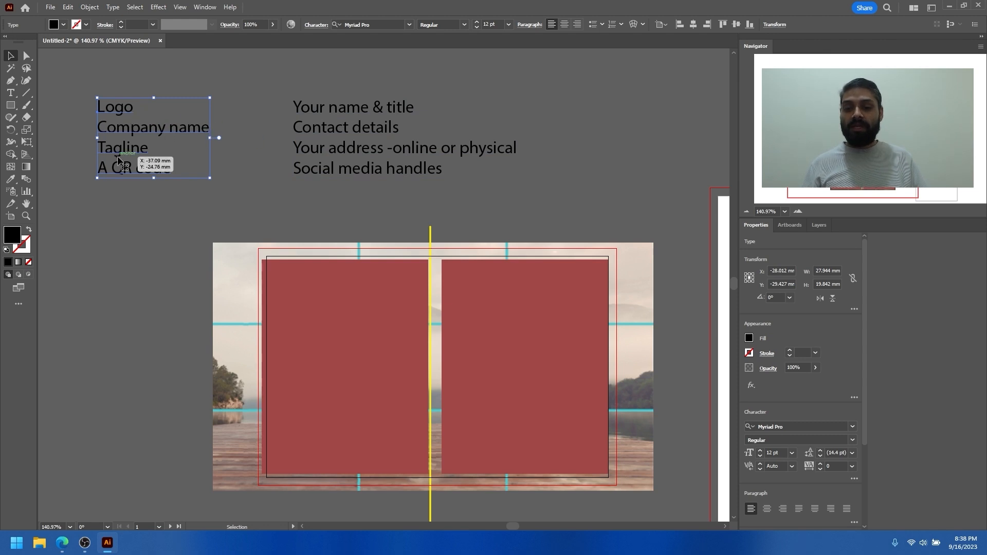
left_click_drag(166, 179, 156, 230)
left_click_drag(327, 128, 360, 138)
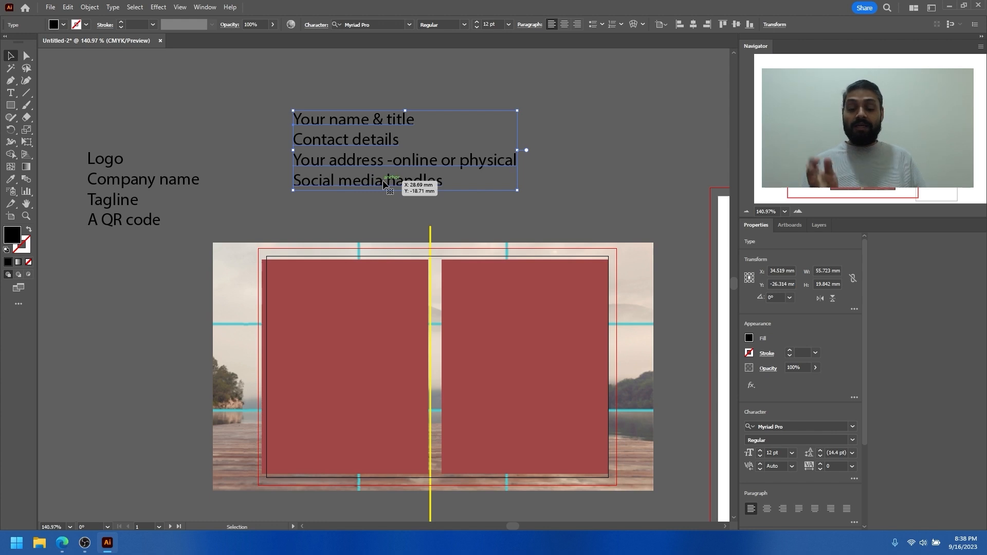
left_click_drag(193, 179, 211, 158)
left_click_drag(319, 160, 328, 163)
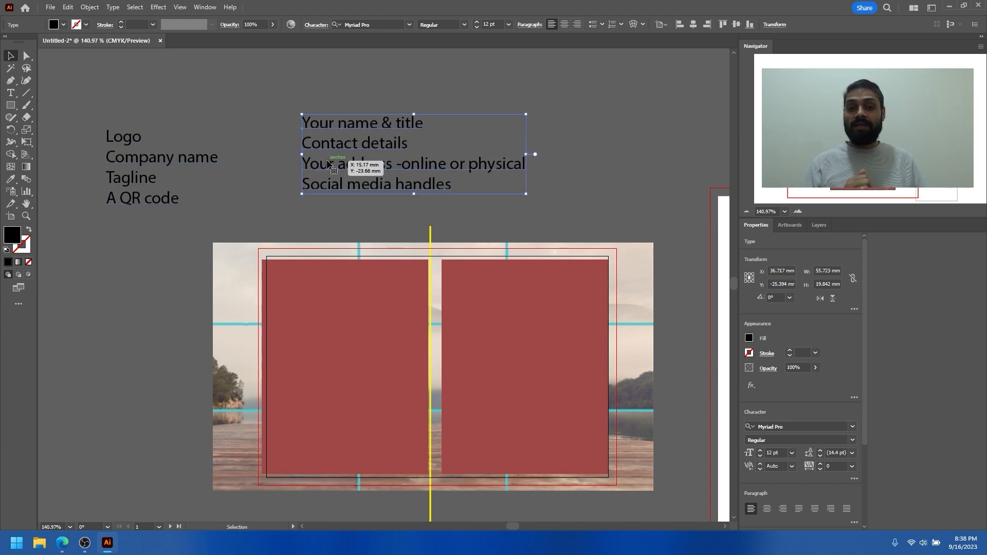
left_click_drag(149, 167, 178, 152)
left_click_drag(194, 147, 154, 126)
key("ctrl+z")
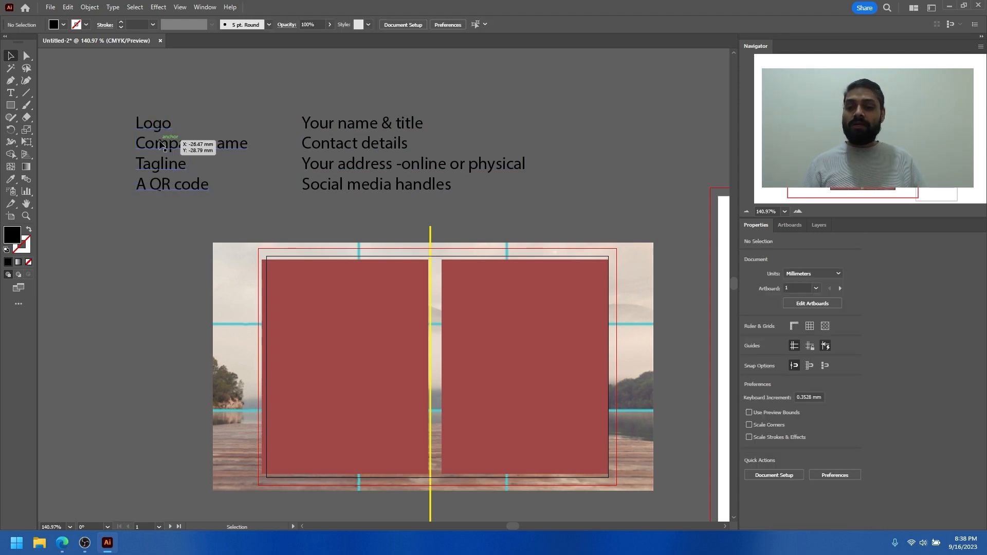
Cut the "A QR code" line out of the logo, company name and tagline list
double_click(167, 167)
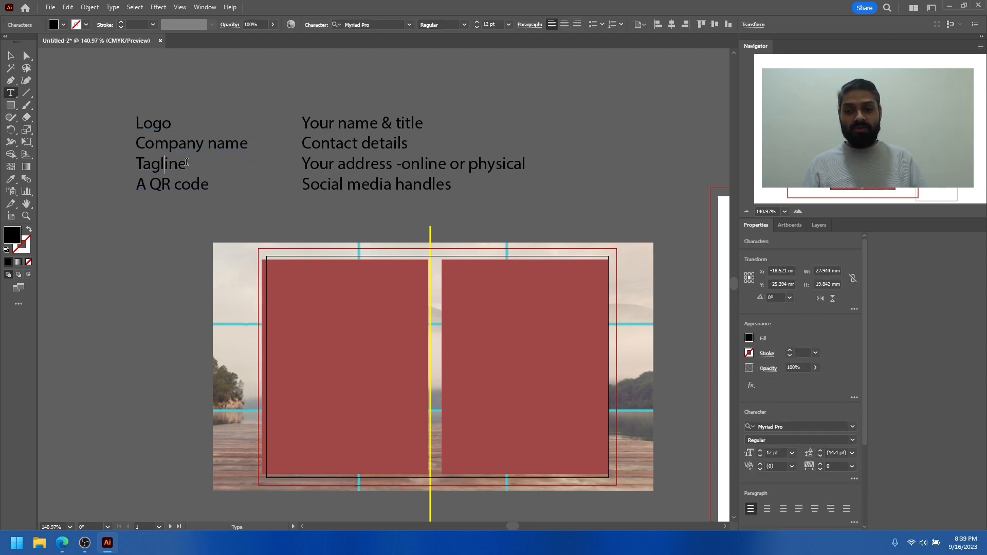
key("Right")
key("shift+Down")
key("shift+Down")
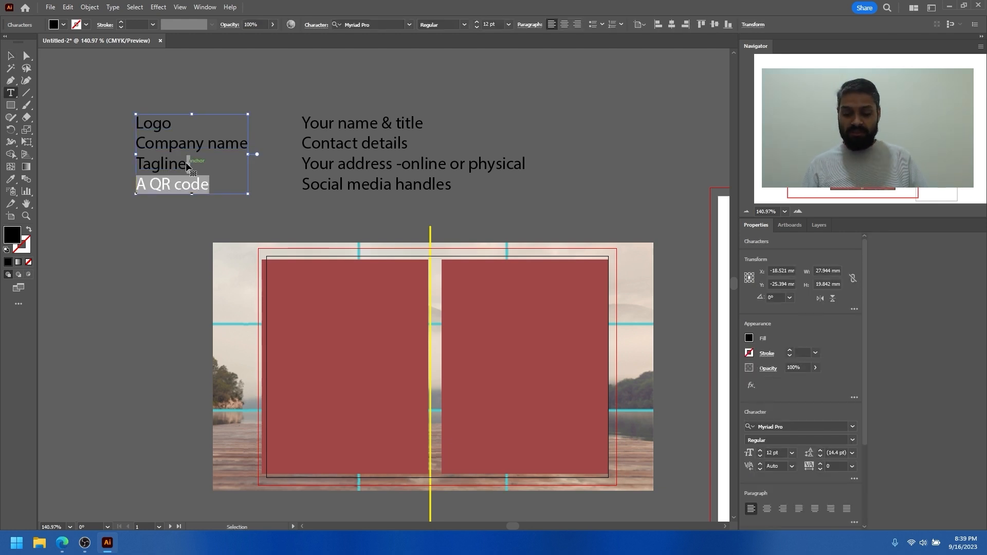
key("ctrl+x")
key("Escape")
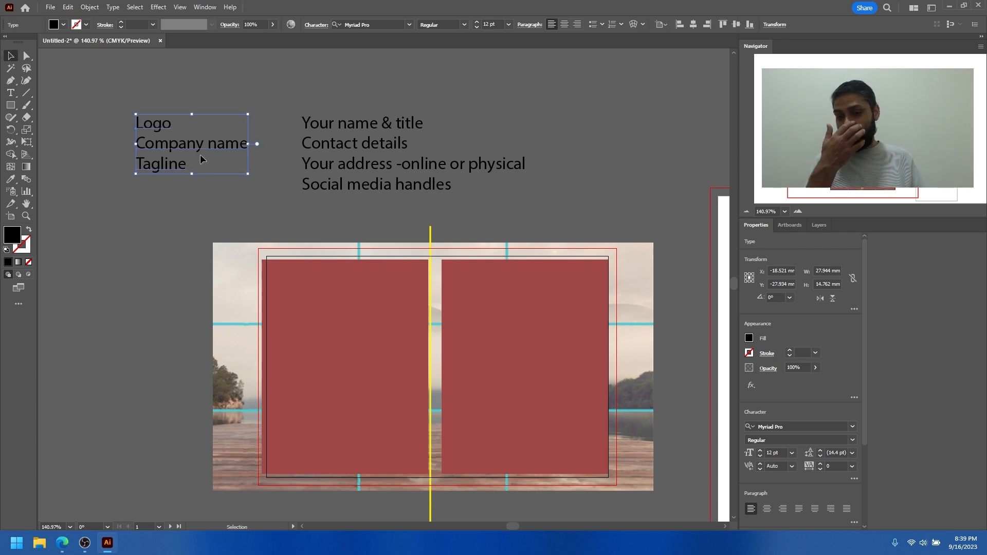
Duplicate the logo list below itself, replace the copy's text with "A QR code" and remove its empty first line
left_click_drag(168, 139, 153, 255)
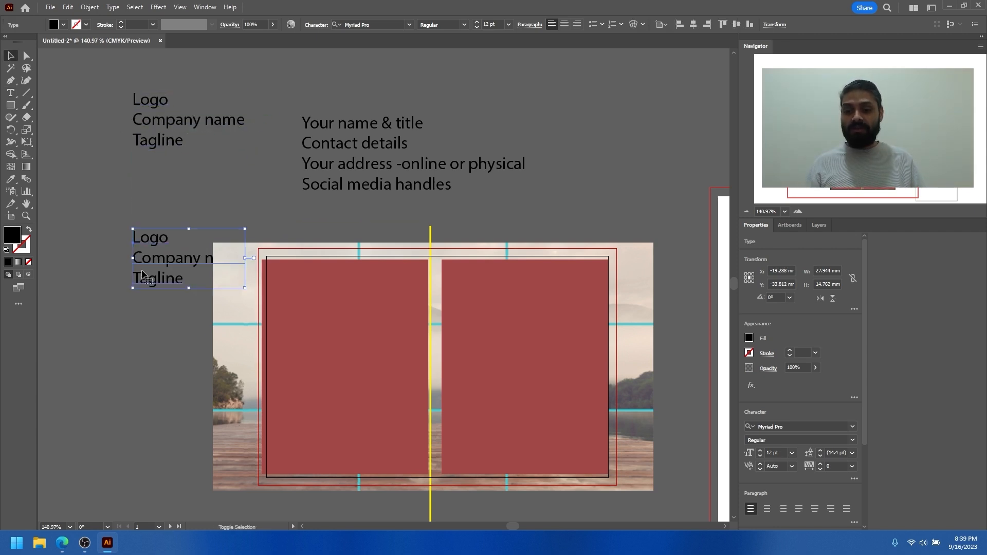
double_click(154, 258)
key("ctrl+a")
key("ctrl+v")
double_click(156, 258)
key("ctrl+a")
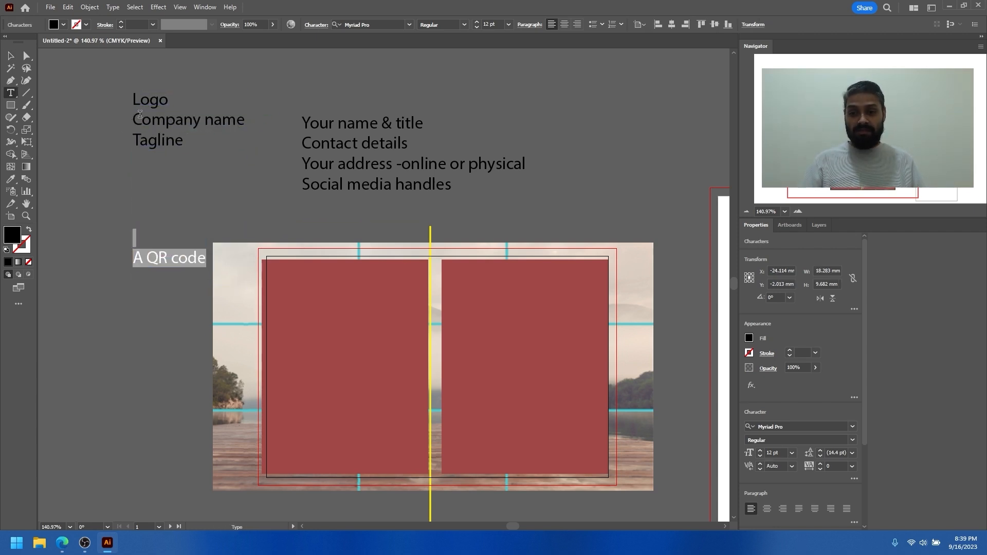
left_click(136, 258)
key("BackSpace")
key("Escape")
Move the "A QR code" text up beneath the logo list and shift that list slightly up and to the left
left_click_drag(162, 237, 148, 190)
left_click_drag(158, 129, 146, 119)
left_click_drag(141, 197, 142, 184)
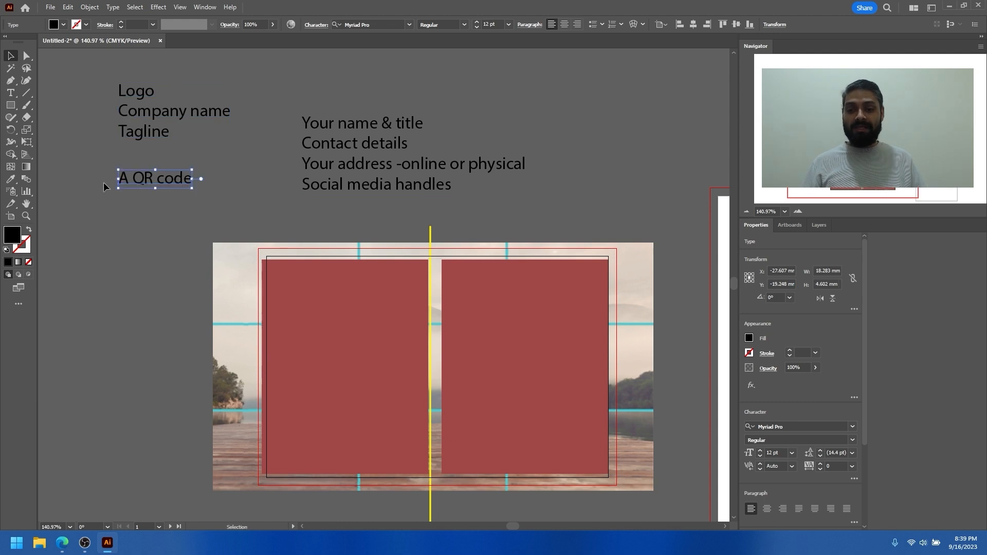
left_click(143, 199)
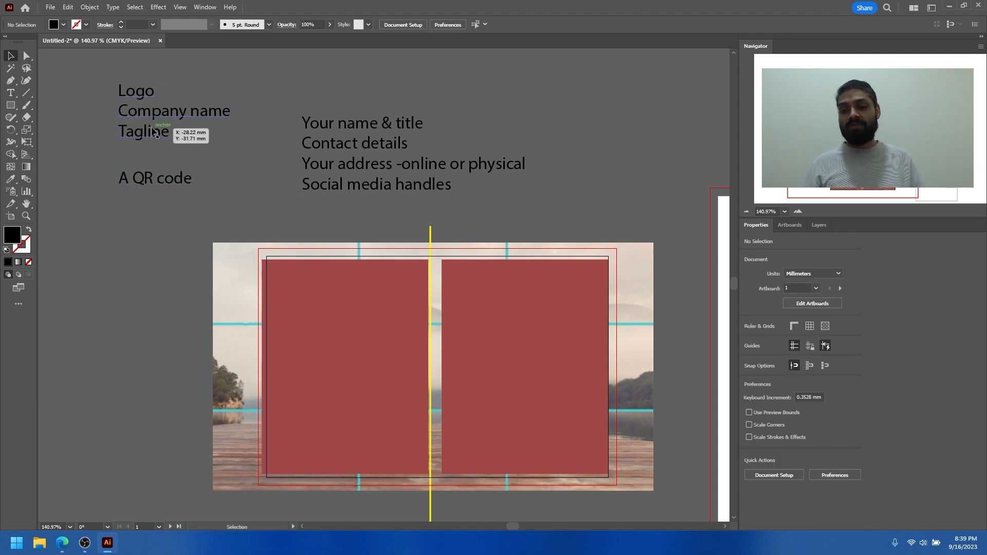
left_click(152, 118)
left_click(154, 177)
Cut the "Contact details", address and "Social media handles" lines out of the block that starts with "Your name & title"
left_click(378, 146)
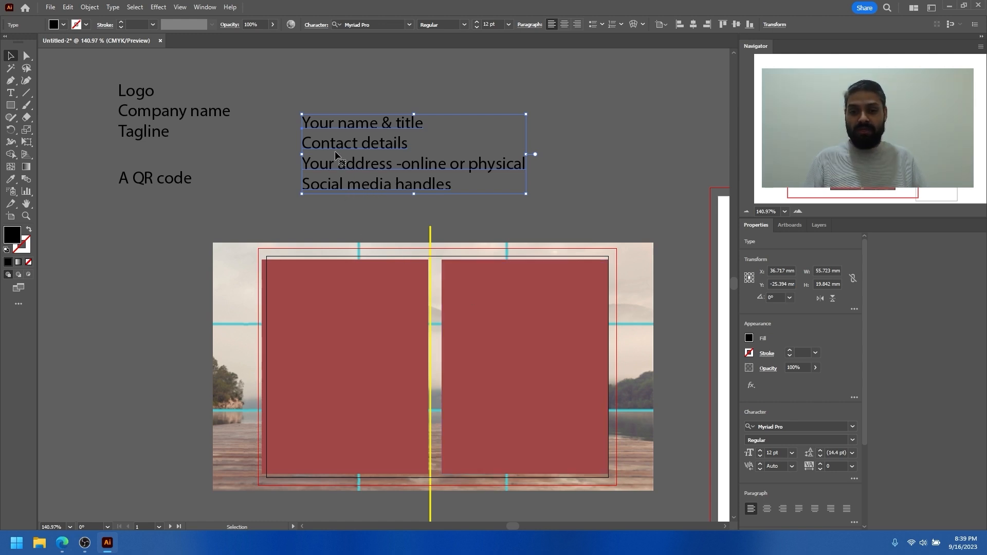
double_click(309, 144)
left_click_drag(303, 142, 508, 204)
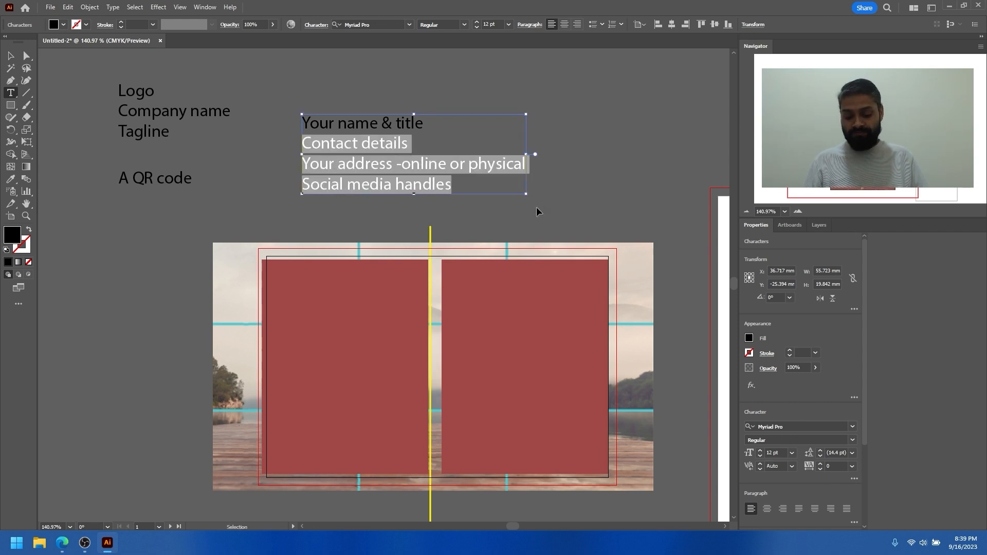
key("BackSpace")
key("Escape")
Duplicate "Your name & title" upwards and replace the lower copy with the contact details, address and social media lines
left_click_drag(374, 127, 375, 83)
double_click(373, 126)
key("ctrl+a")
key("ctrl+v")
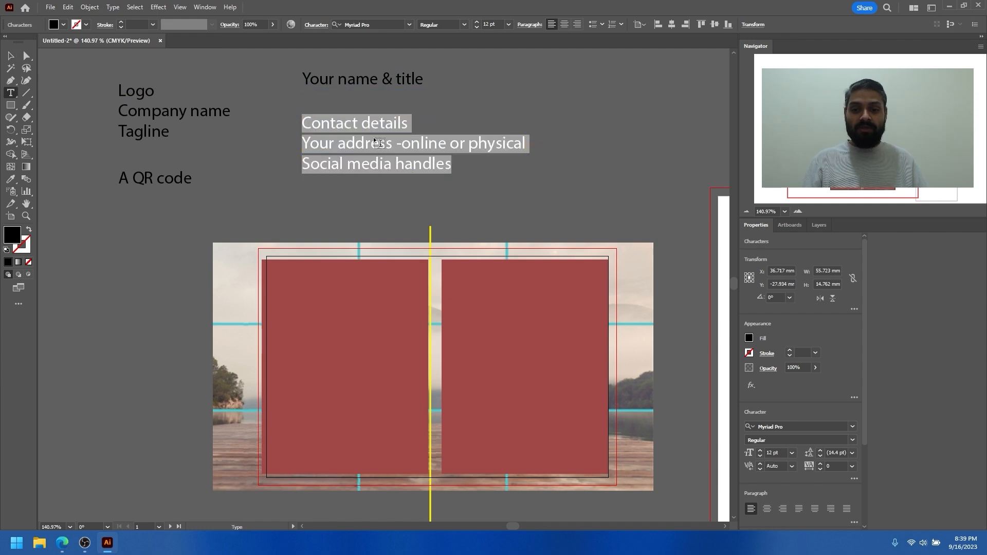
key("Escape")
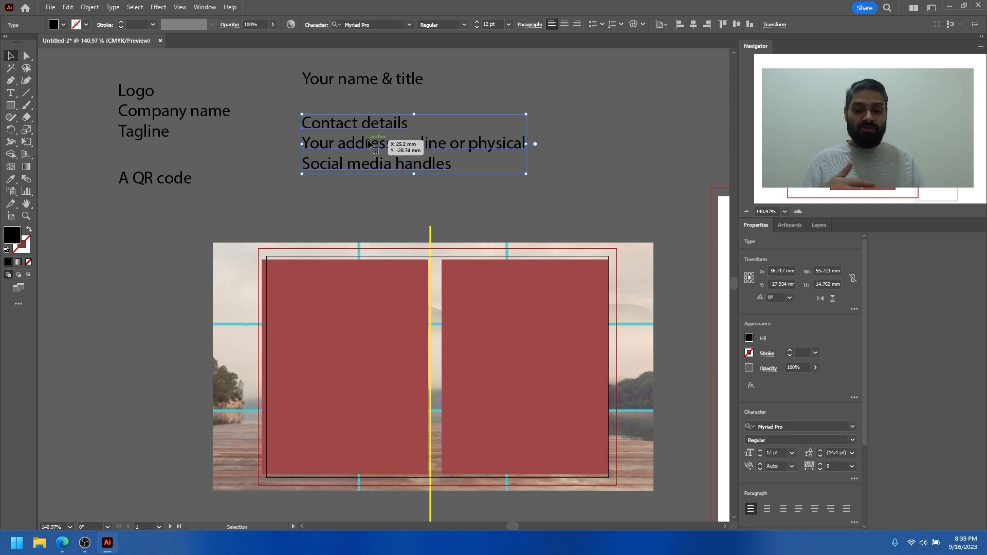
Cut the "Social media handles" line out of the contact details block and remove the leftover blank line
double_click(377, 163)
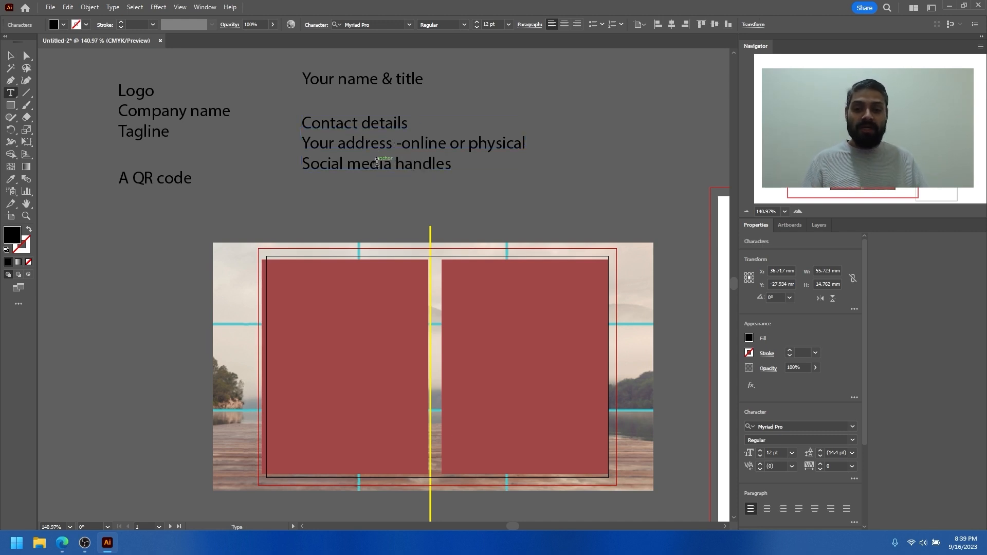
triple_click(378, 163)
key("BackSpace")
key("BackSpace")
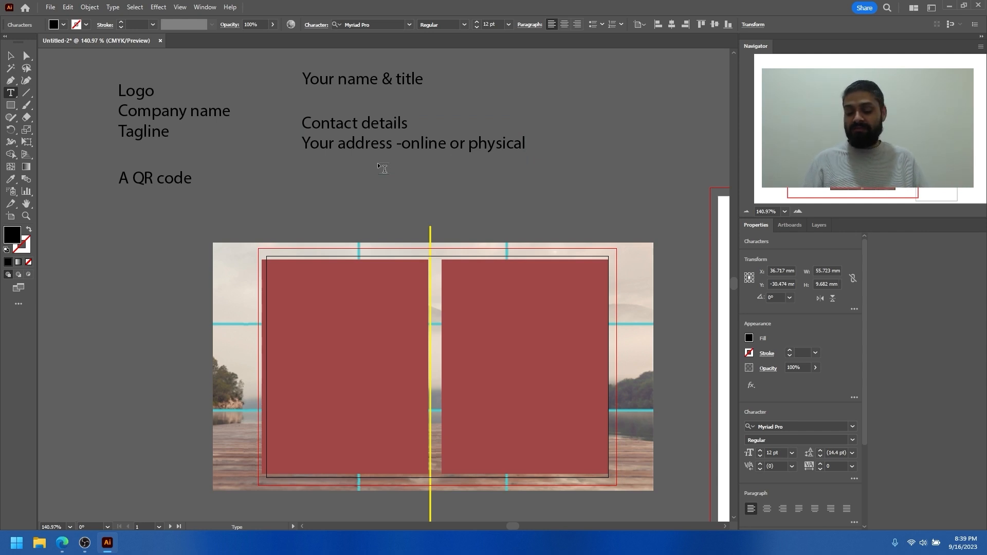
key("Escape")
Paste "Social media handles" as a separate text object and place it below the contact details block
left_click_drag(349, 148, 351, 135, "alt")
key("ctrl+z")
key("ctrl+v")
left_click_drag(373, 284, 361, 263)
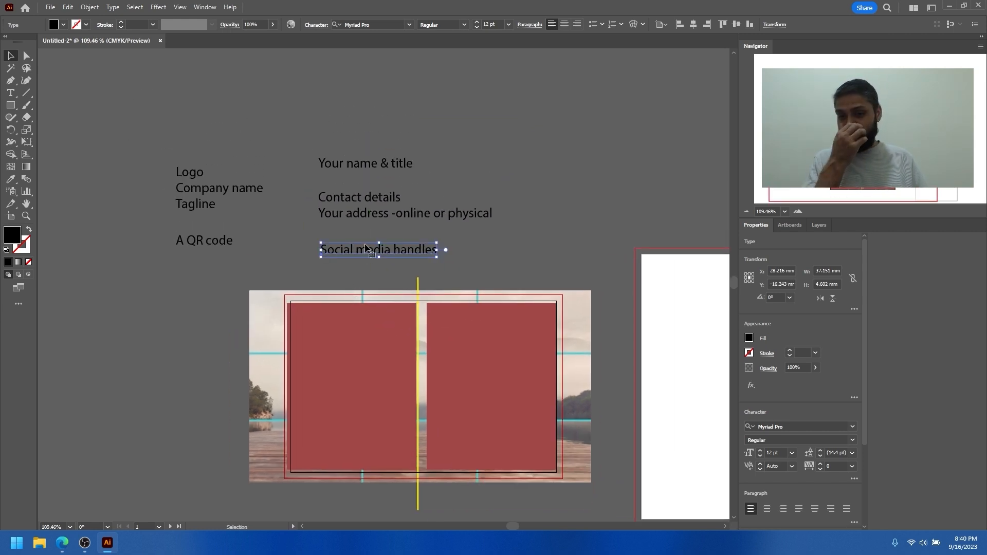
Insert "(website)" directly after "online" in the address line of the contact details block
scroll(371, 240, "up", 5)
double_click(522, 220)
type("90")
key("shift+Left")
key("shift+Left")
type("()")
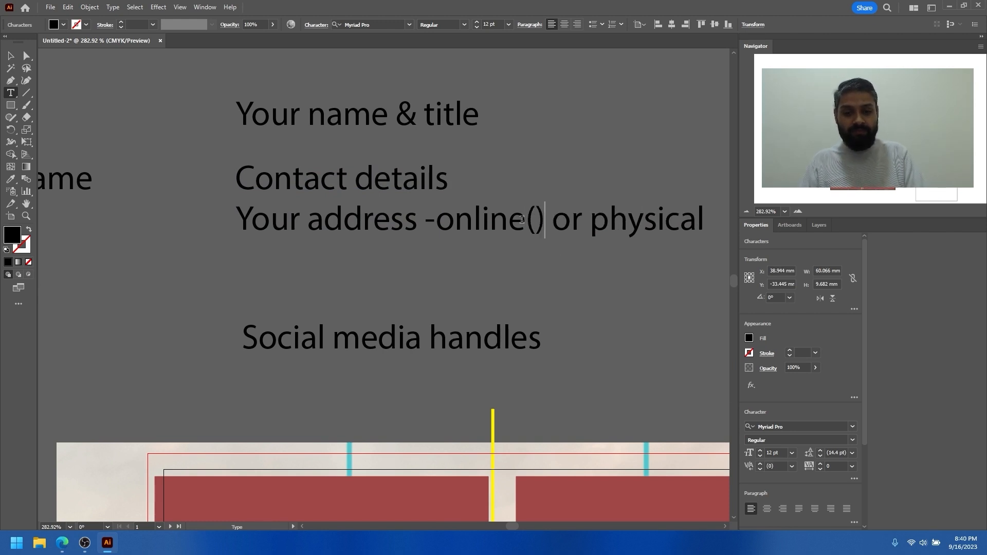
type("webssit")
key("BackSpace")
key("BackSpace")
key("BackSpace")
type("ite")
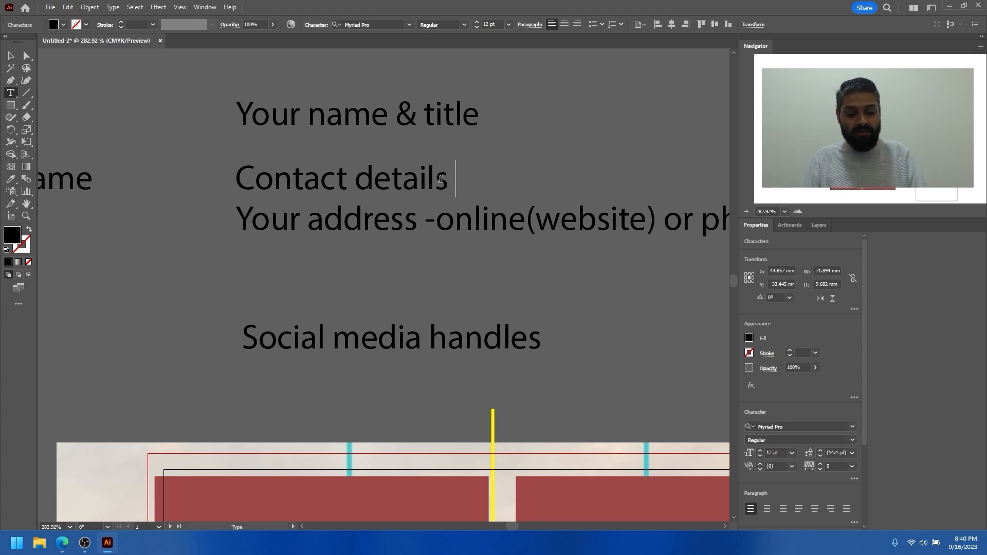
type("()")
type("PHo")
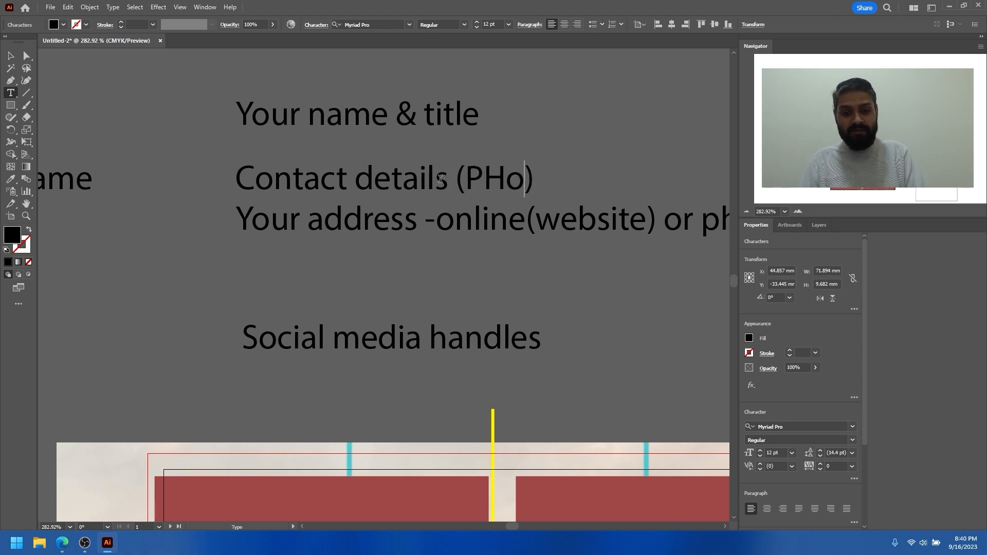
Add "(Phone and Email address)" after "Contact details" and finish editing the text
key("BackSpace")
key("BackSpace")
type("hone and ")
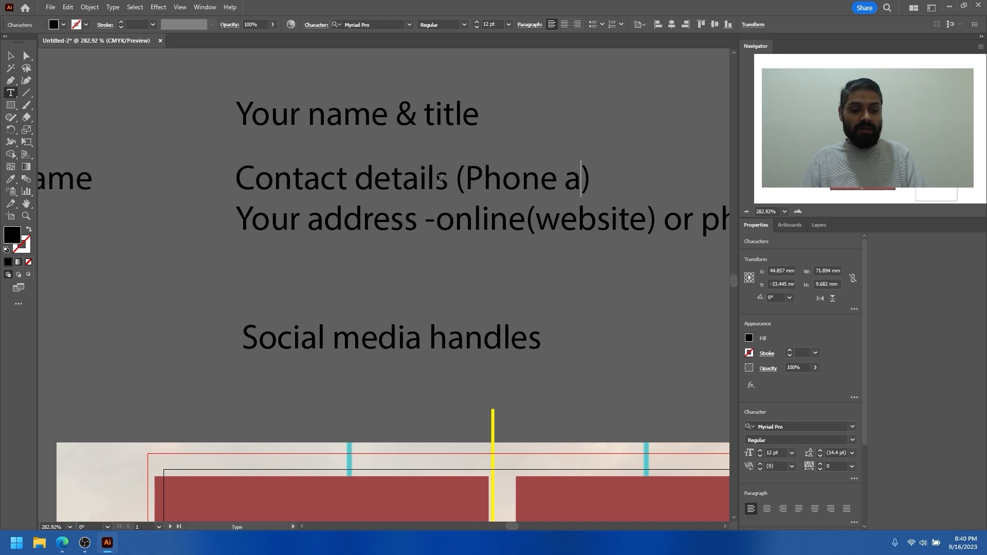
type("Email")
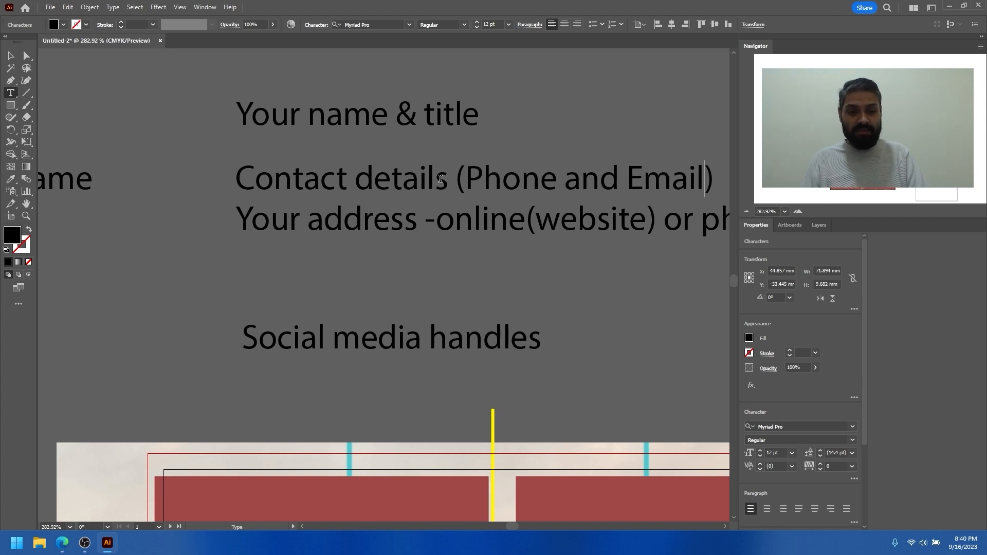
type(" address")
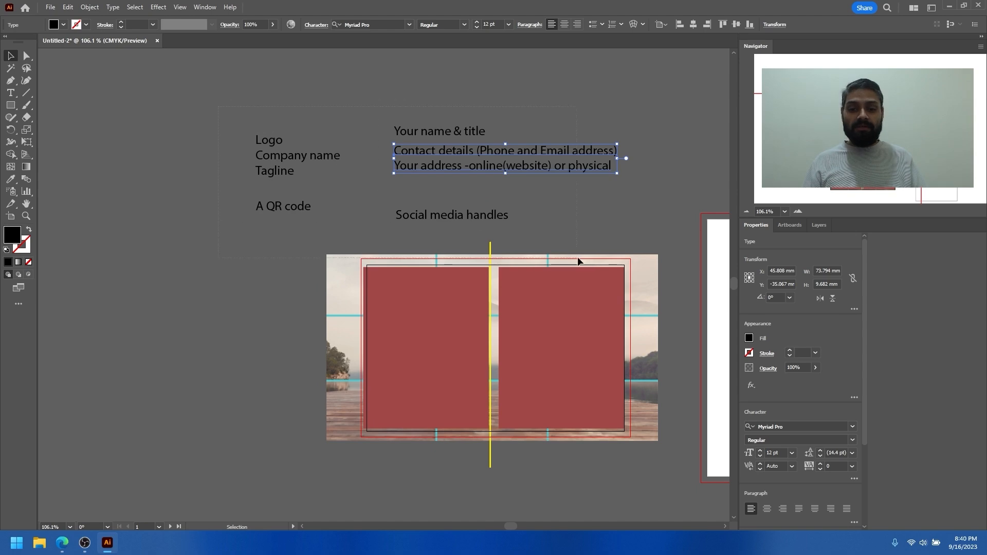
key("ctrl+a")
left_click(643, 203)
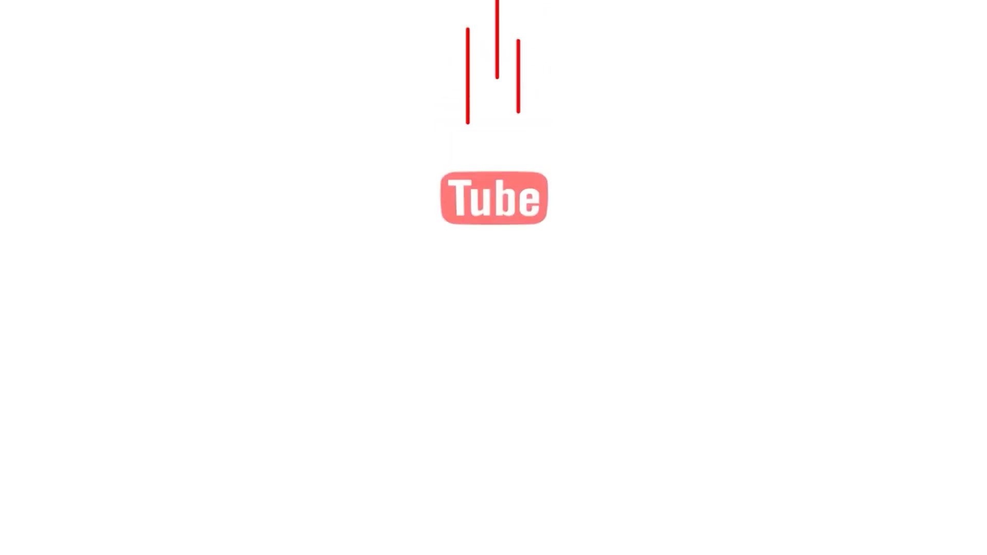